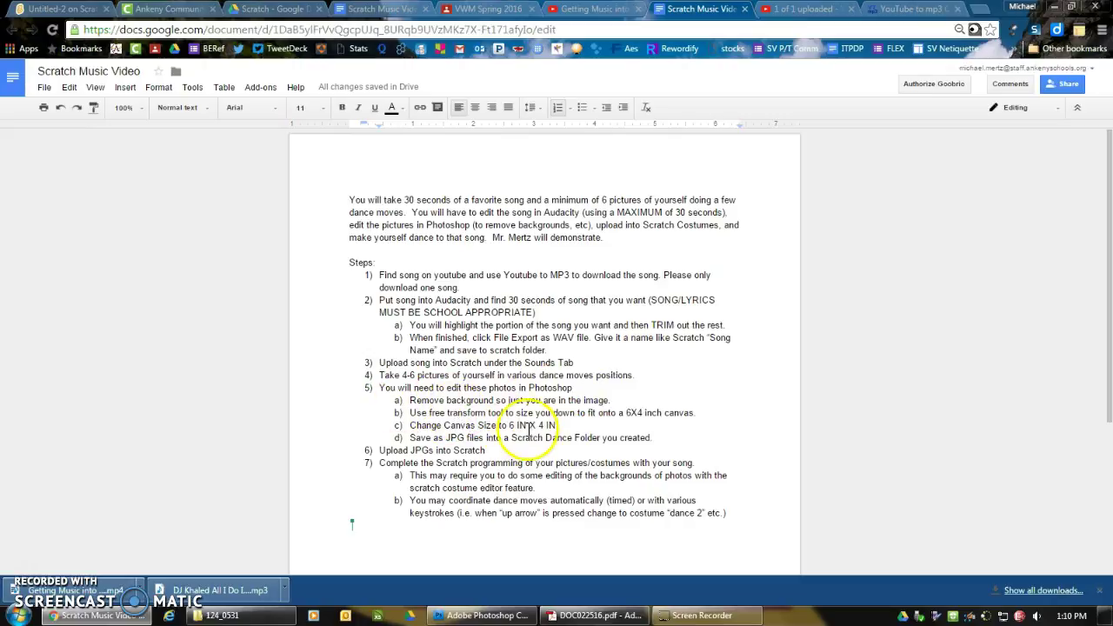
Step: Highlight the four photo-editing sub-steps under step 5 in the instructions document, and switch to Adobe Photoshop
left_click_drag(415, 400, 660, 443)
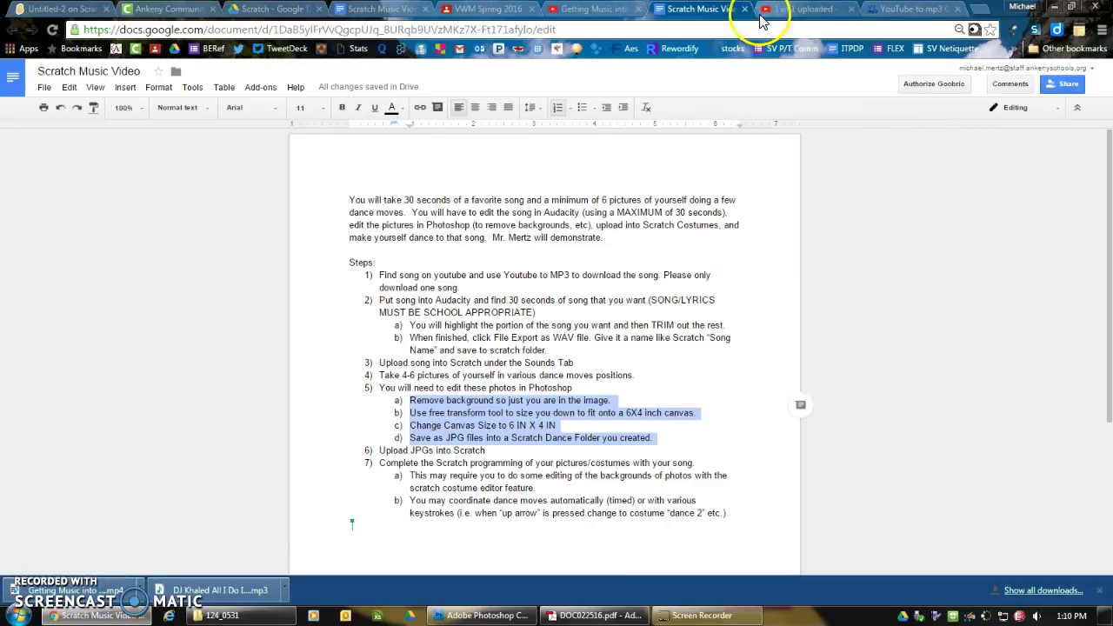
left_click(1054, 6)
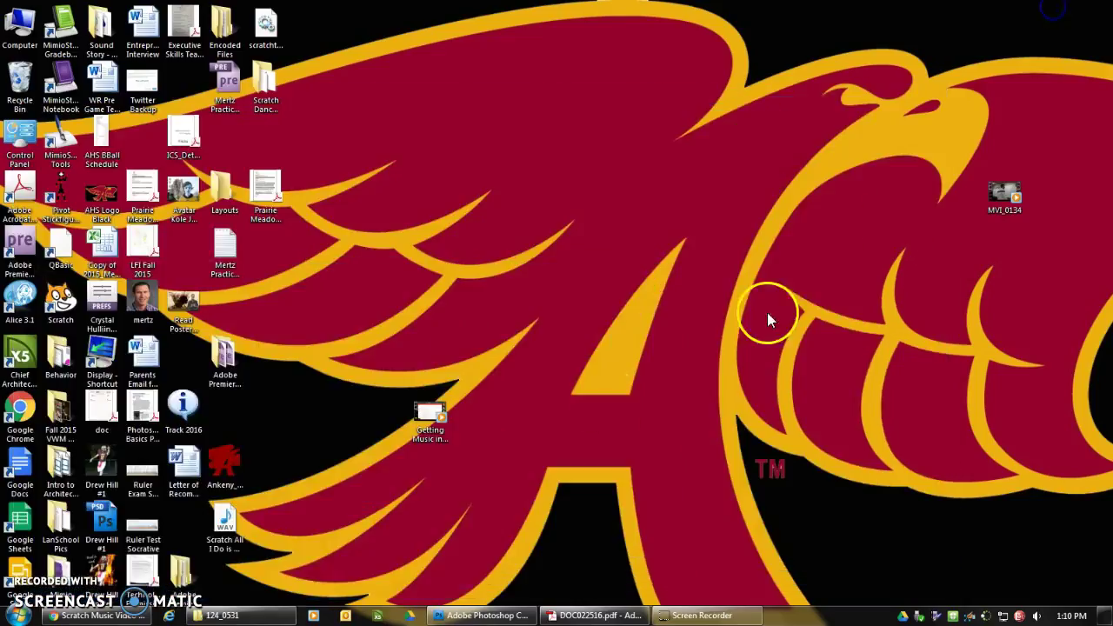
left_click(463, 615)
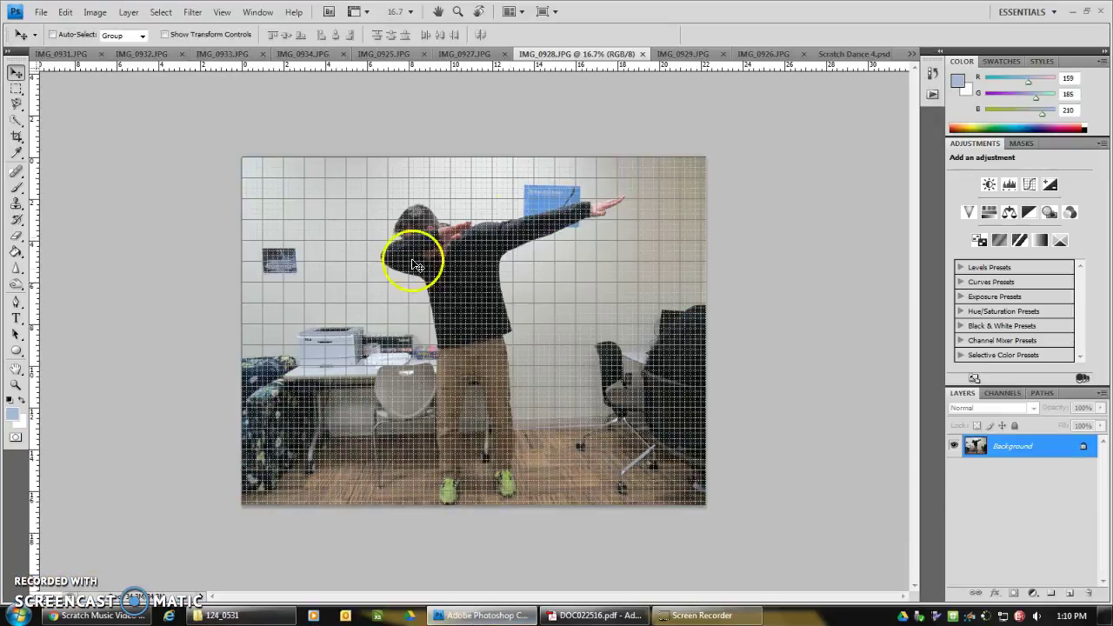
Step: Look through the open dance photos and the cut-out examples, returning to IMG_0928.JPG
left_click(64, 55)
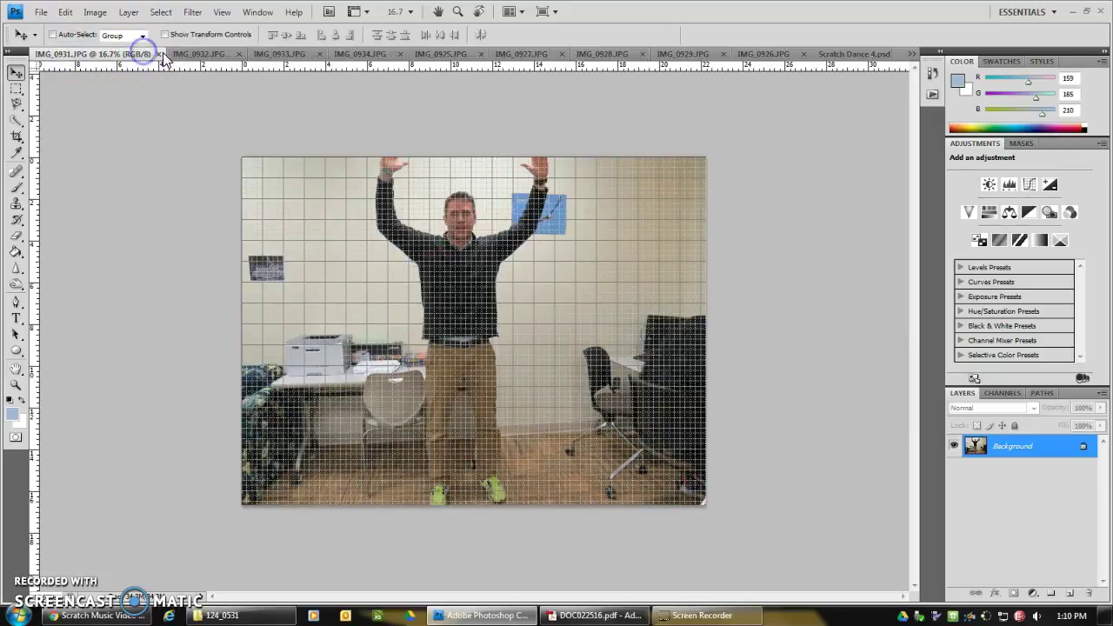
left_click(199, 54)
left_click(278, 53)
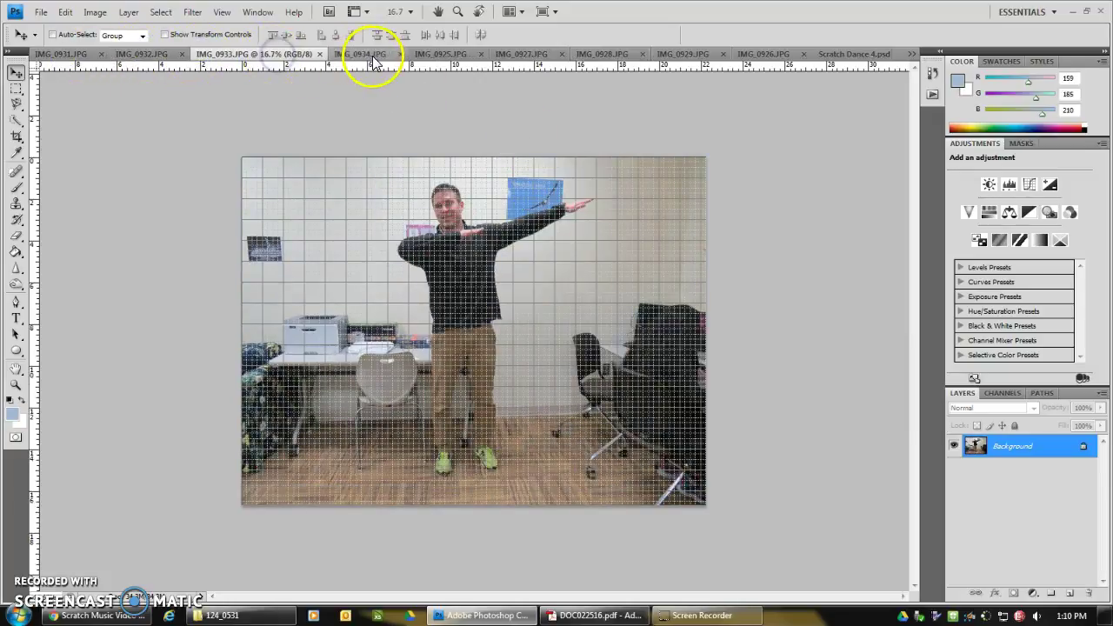
left_click(371, 54)
left_click(525, 54)
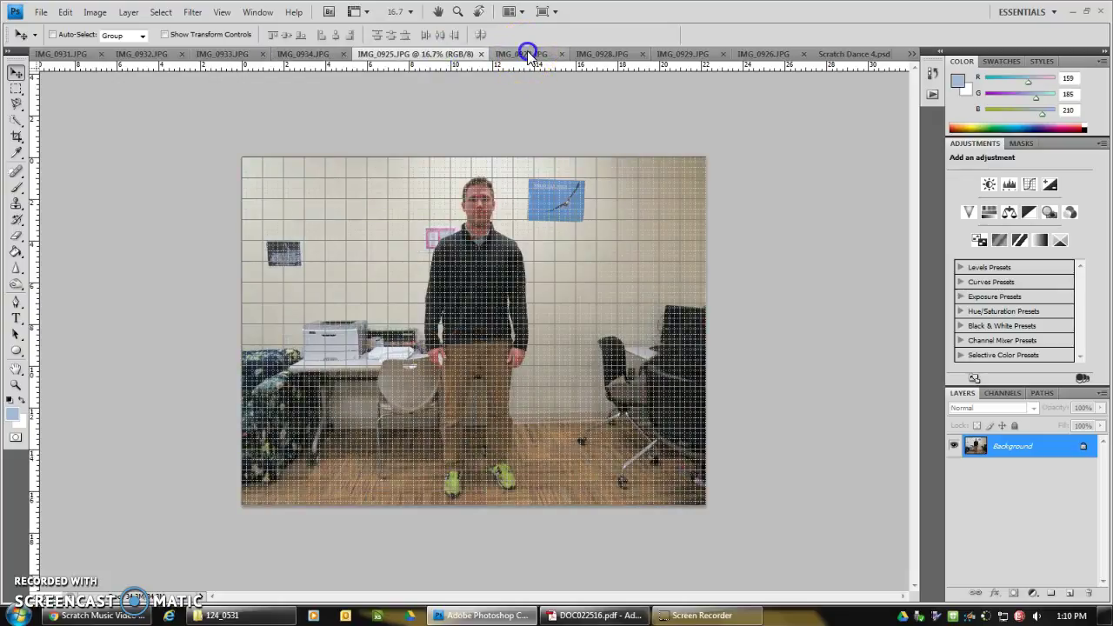
left_click(840, 54)
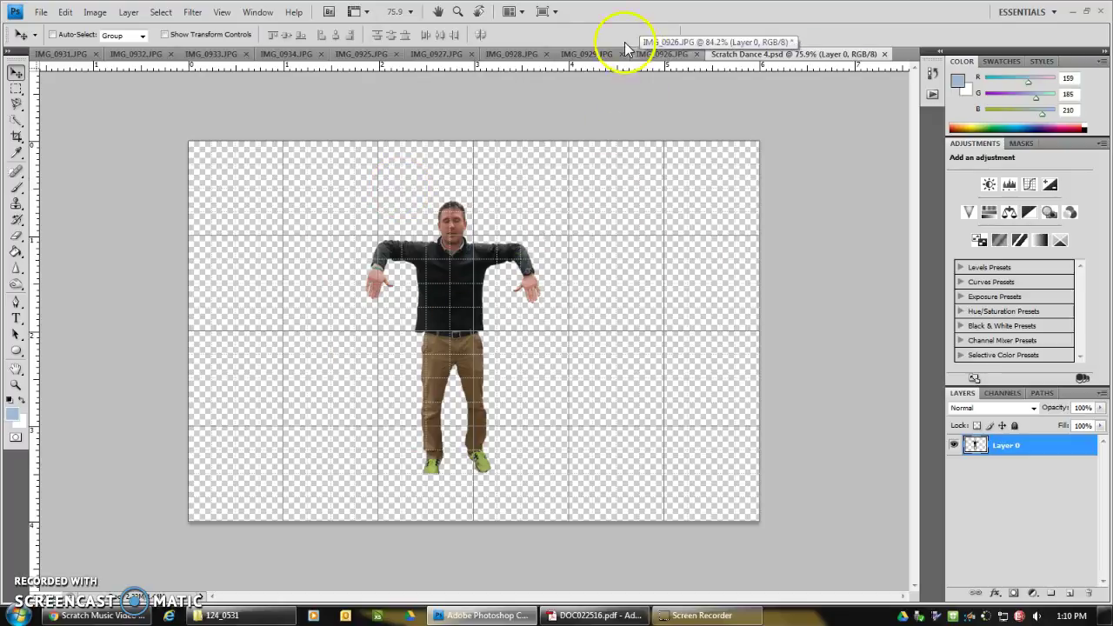
left_click(580, 52)
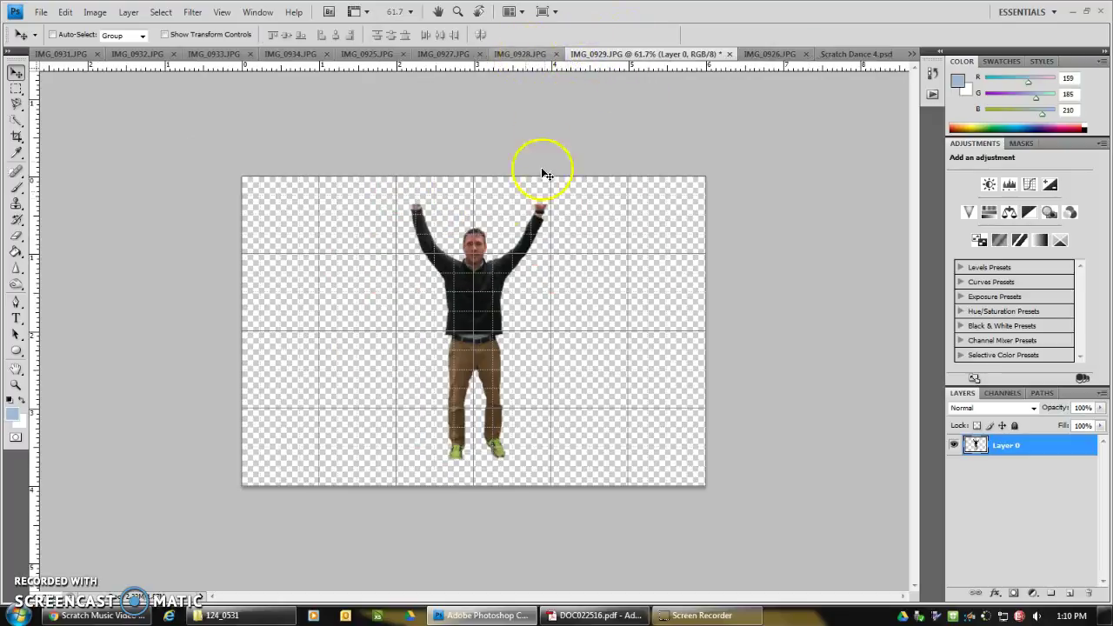
left_click(511, 53)
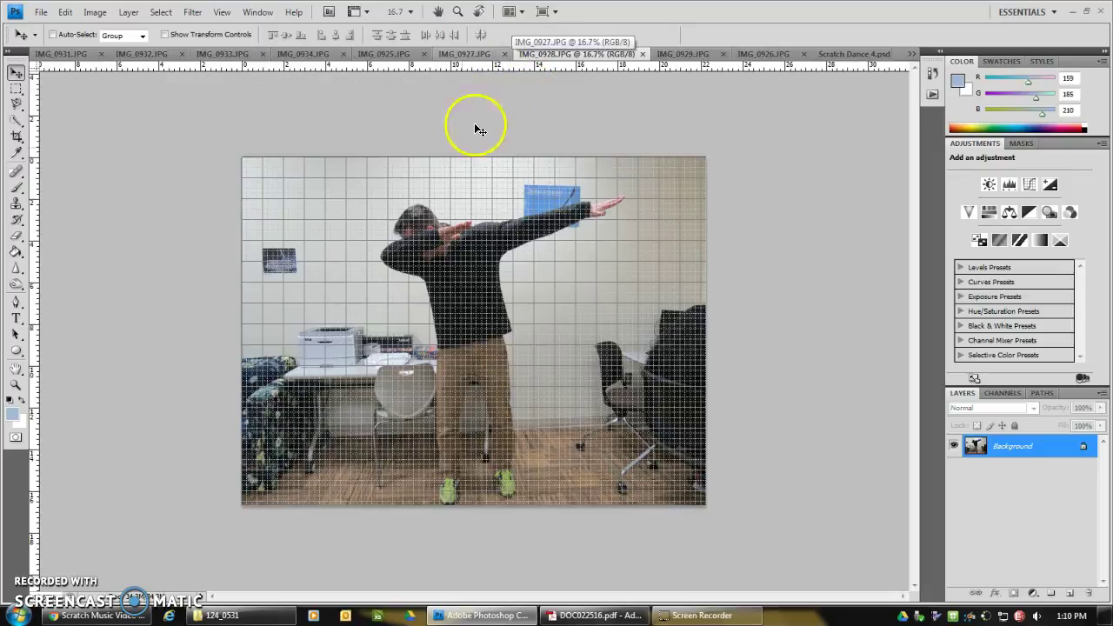
Step: Remove the light wall and the floor on the man's left-hand side of the picture with the Magic Eraser Tool
left_click(17, 237)
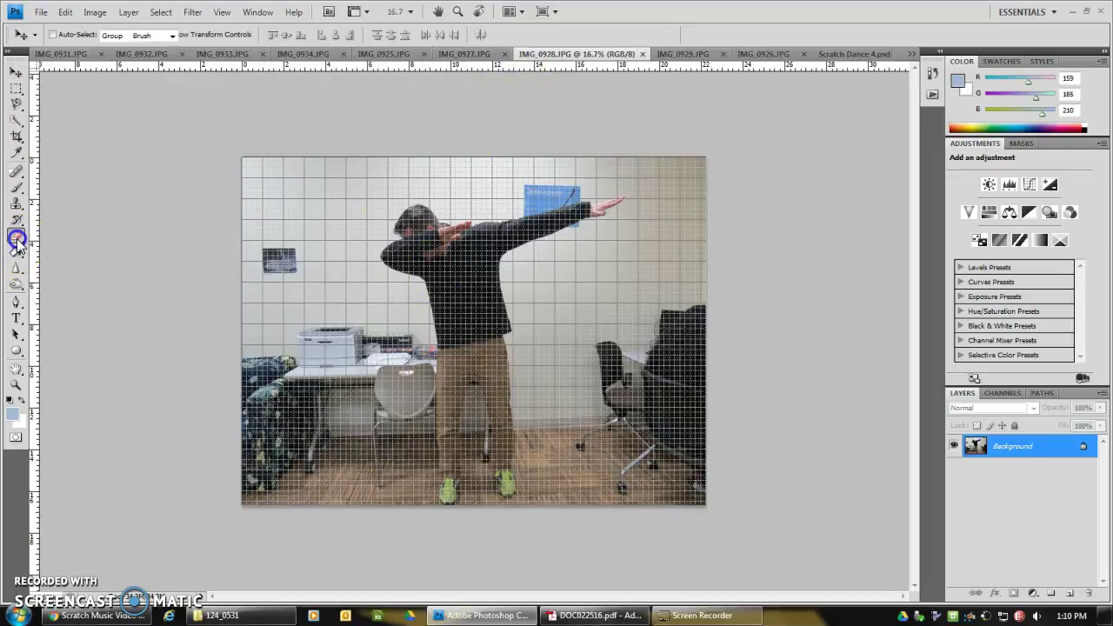
left_click(80, 260)
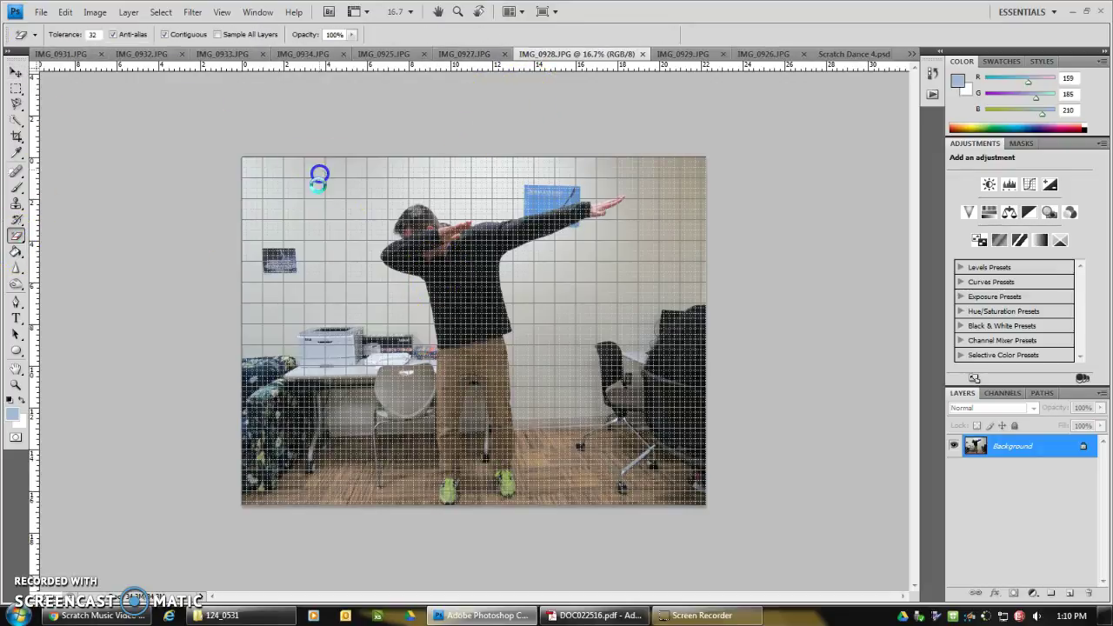
left_click(309, 453)
left_click(335, 460)
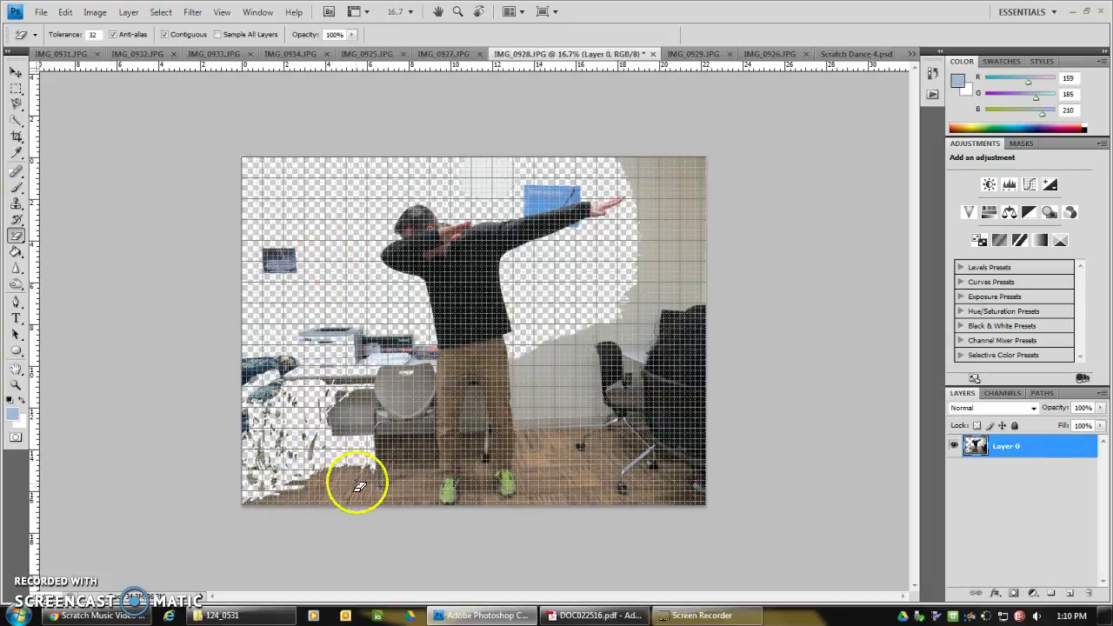
Step: Try to remove the floor on the right side of the photo with the Magic Eraser, and undo the erasure
left_click(599, 485)
left_click(578, 439)
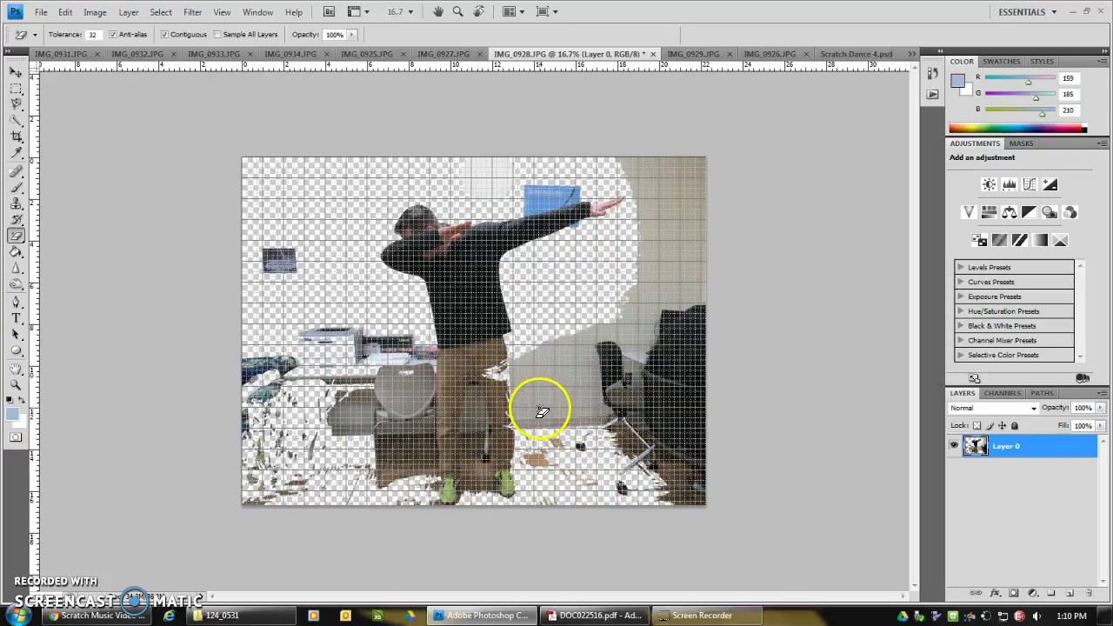
key("ctrl+z")
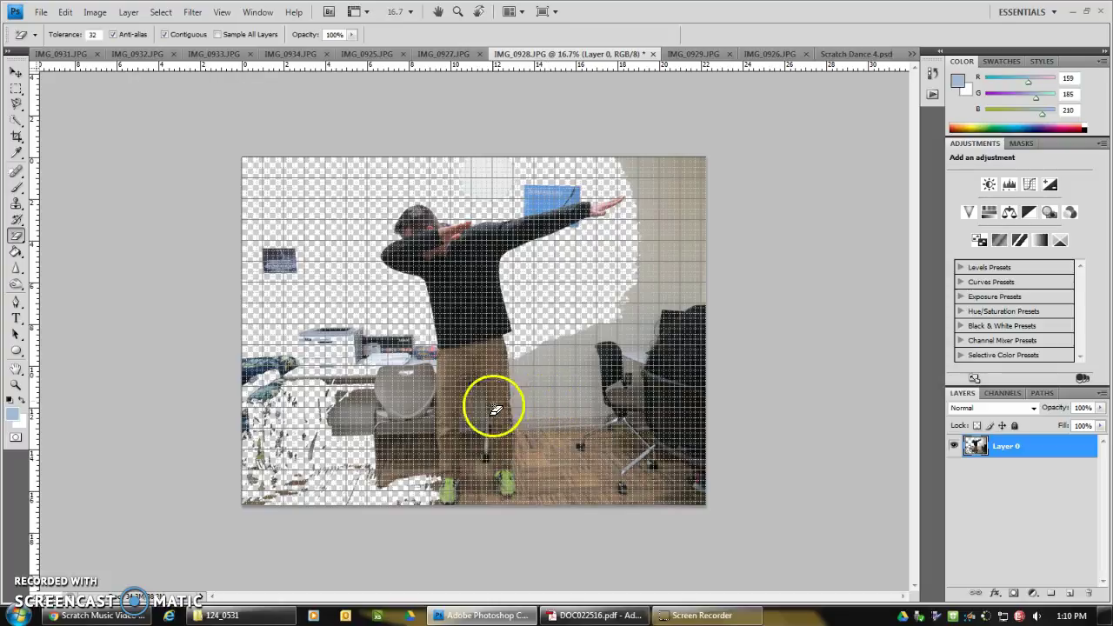
Step: Erase the furniture, walls and floor around the man with the Eraser Tool, enlarging the brush to 1200
left_click(16, 239)
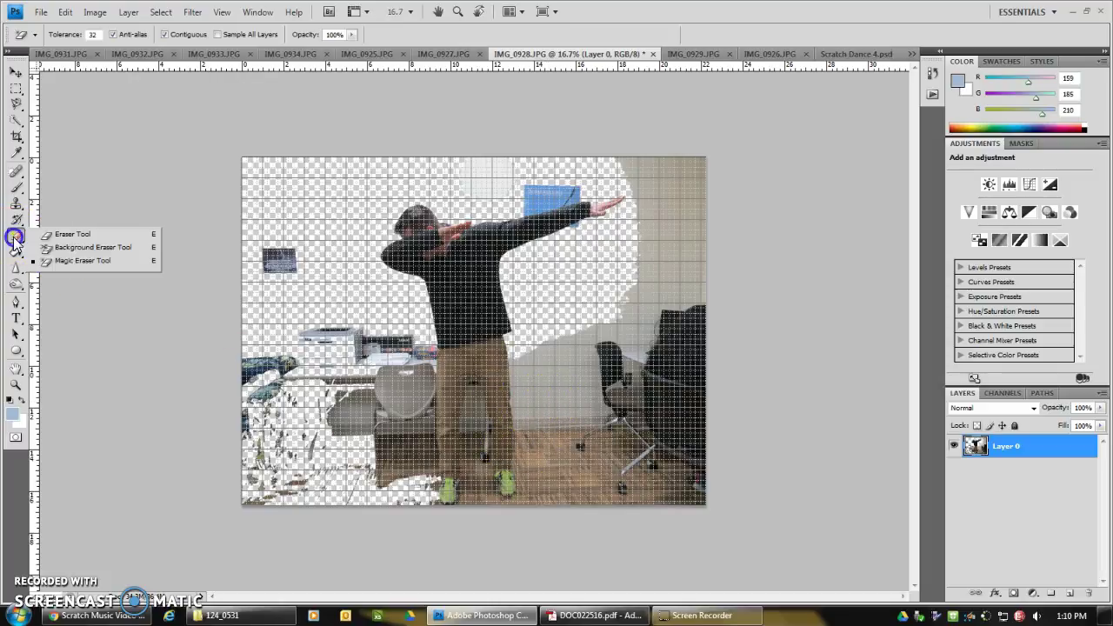
left_click(55, 229)
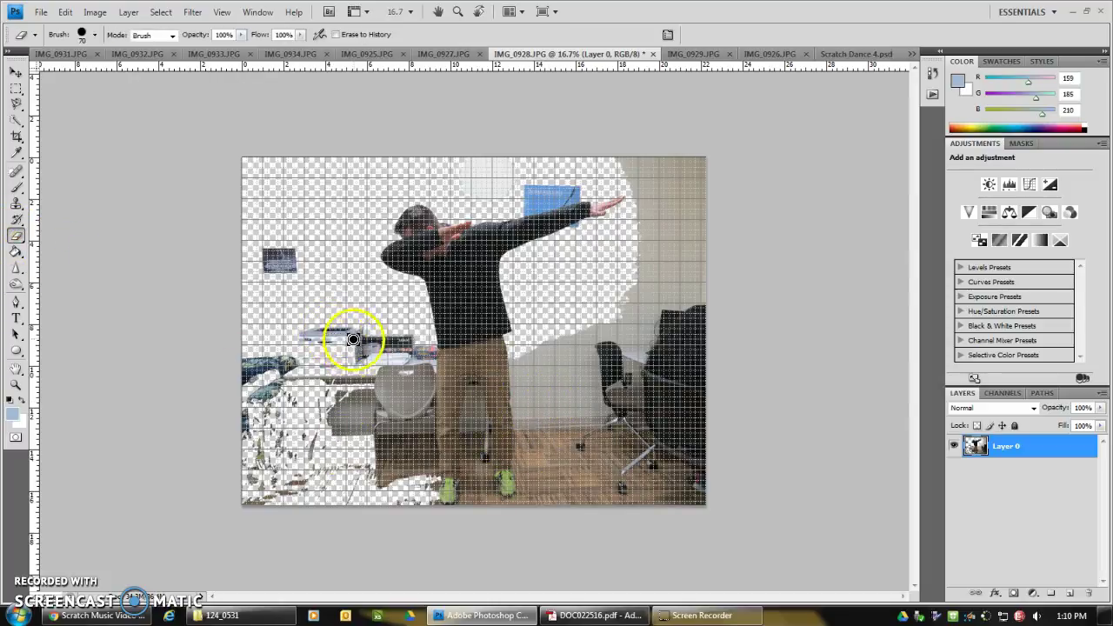
mouse_move(280, 421)
left_mouse_down()
mouse_move(307, 467)
mouse_move(280, 270)
mouse_move(268, 545)
mouse_move(329, 367)
mouse_move(343, 387)
mouse_move(356, 370)
mouse_move(340, 465)
mouse_move(355, 499)
mouse_move(587, 474)
mouse_move(593, 370)
mouse_move(582, 384)
mouse_move(652, 311)
mouse_move(694, 213)
mouse_move(673, 142)
mouse_move(710, 416)
mouse_move(668, 496)
left_mouse_up()
key("bracketright")
key("bracketright")
key("bracketright")
key("bracketright")
key("bracketright")
key("bracketright")
key("bracketright")
key("bracketright")
key("bracketright")
key("bracketright")
key("bracketright")
key("bracketright")
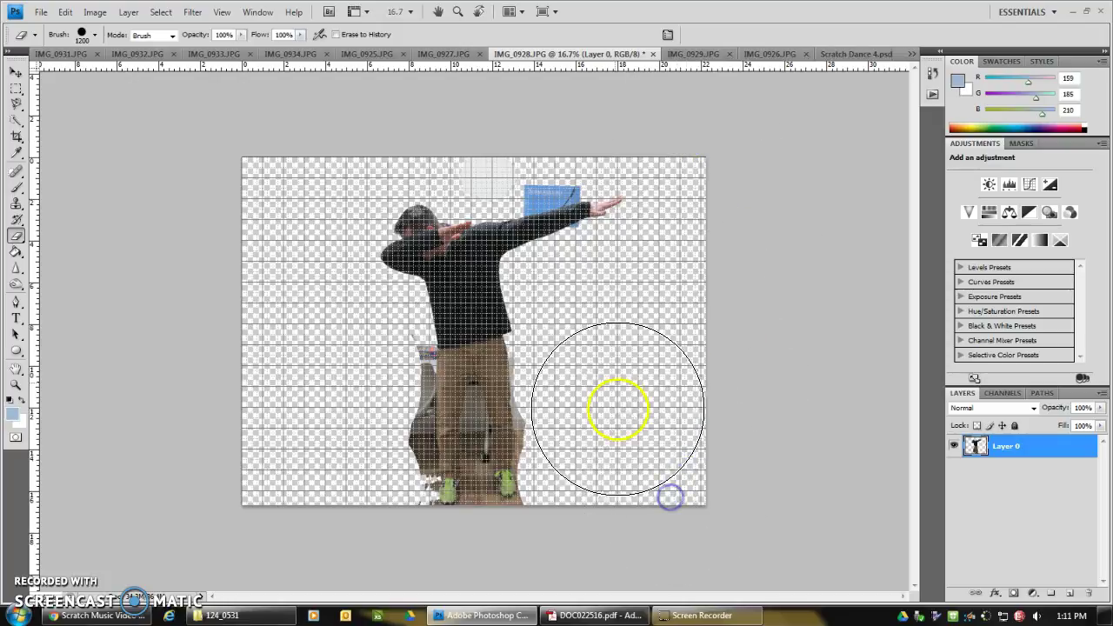
Step: Reduce the Eraser brush to 500 and erase most of the blue poster above the man's outstretched arm
left_click(14, 238)
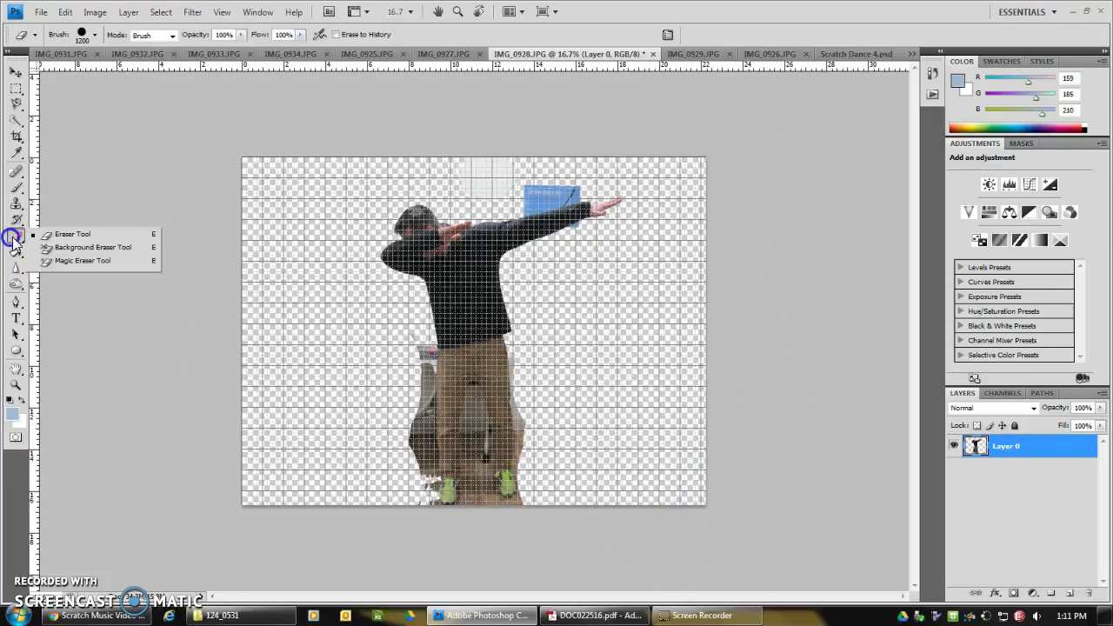
left_click(72, 234)
key("bracketleft")
key("bracketleft")
key("bracketleft")
key("bracketleft")
key("bracketleft")
key("bracketleft")
key("bracketleft")
mouse_move(542, 181)
left_mouse_down()
mouse_move(566, 181)
mouse_move(484, 198)
mouse_move(529, 223)
mouse_move(510, 439)
left_mouse_up()
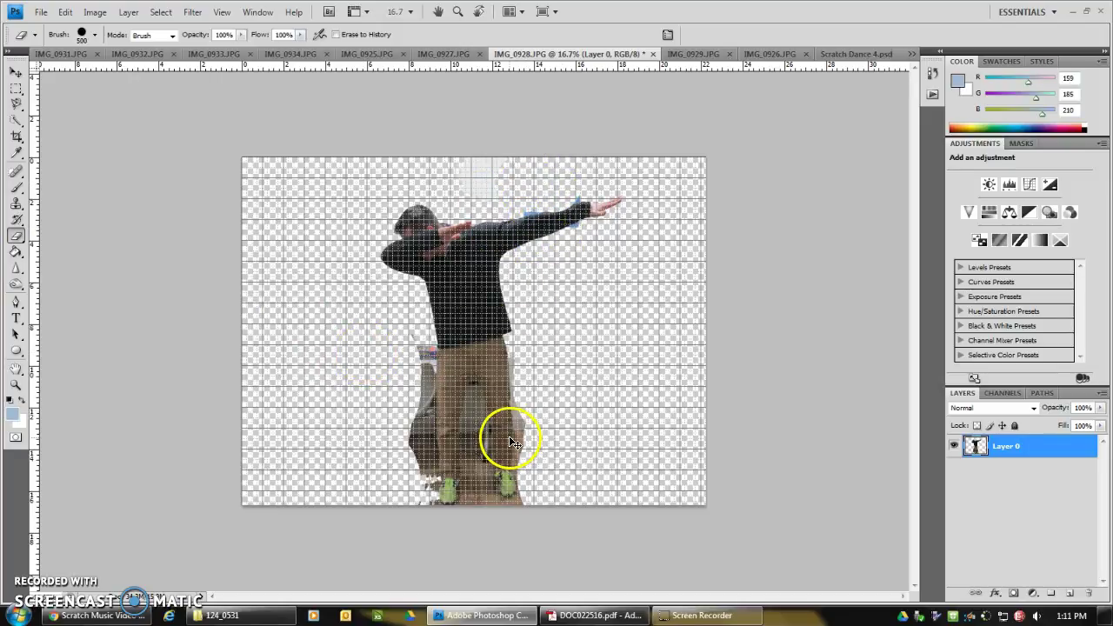
Step: Scale the man down to about 42% with Free Transform, apply it and move him to the middle of the canvas
key("ctrl+t")
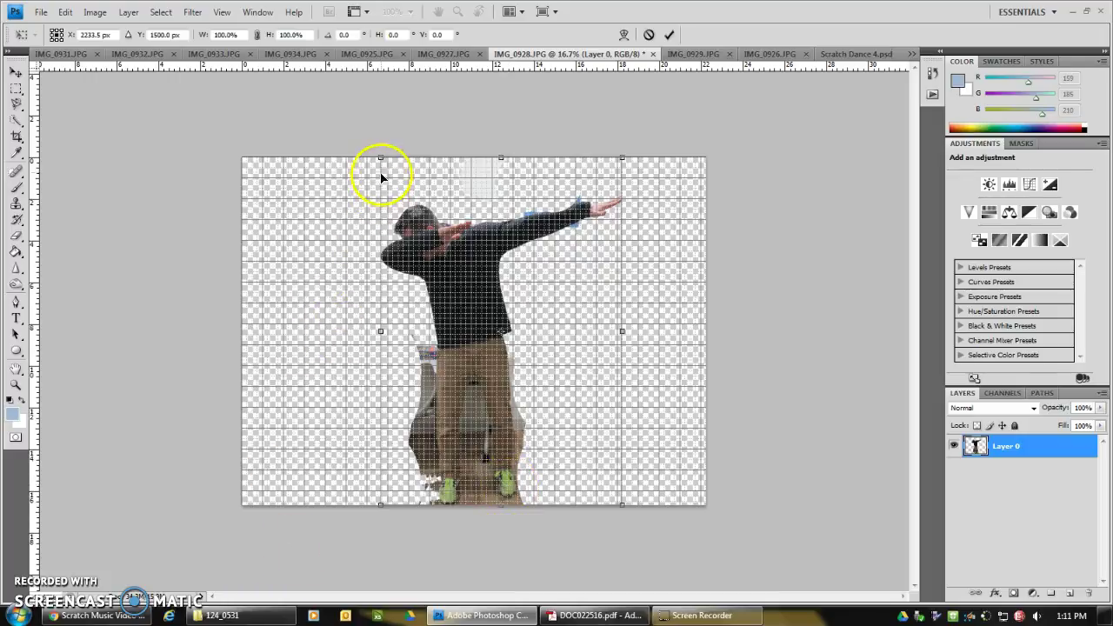
left_click_drag(381, 158, 536, 342)
left_click(562, 428)
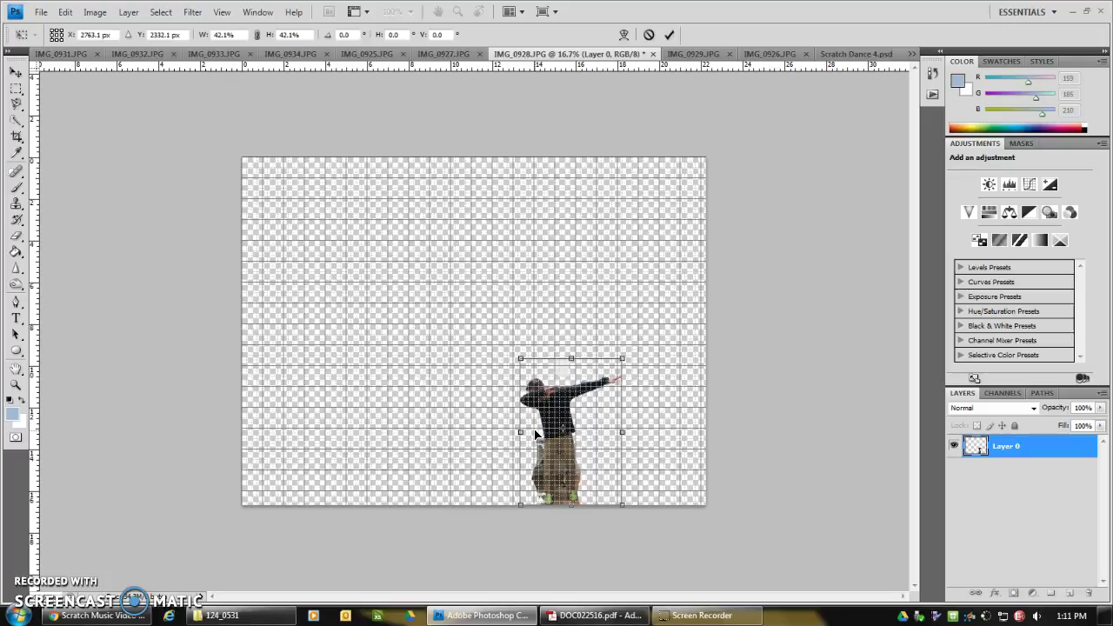
left_click(16, 71)
left_click(467, 228)
left_click_drag(562, 452, 493, 376)
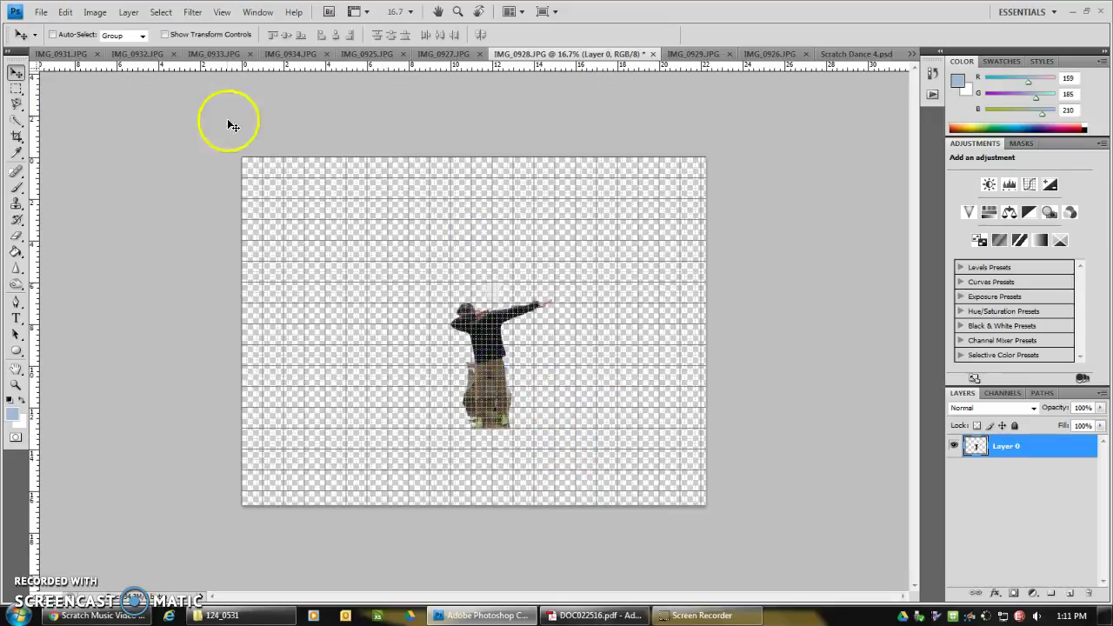
Step: Set the canvas size to 6 inches wide by 4 inches high and accept the clipping
left_click(97, 12)
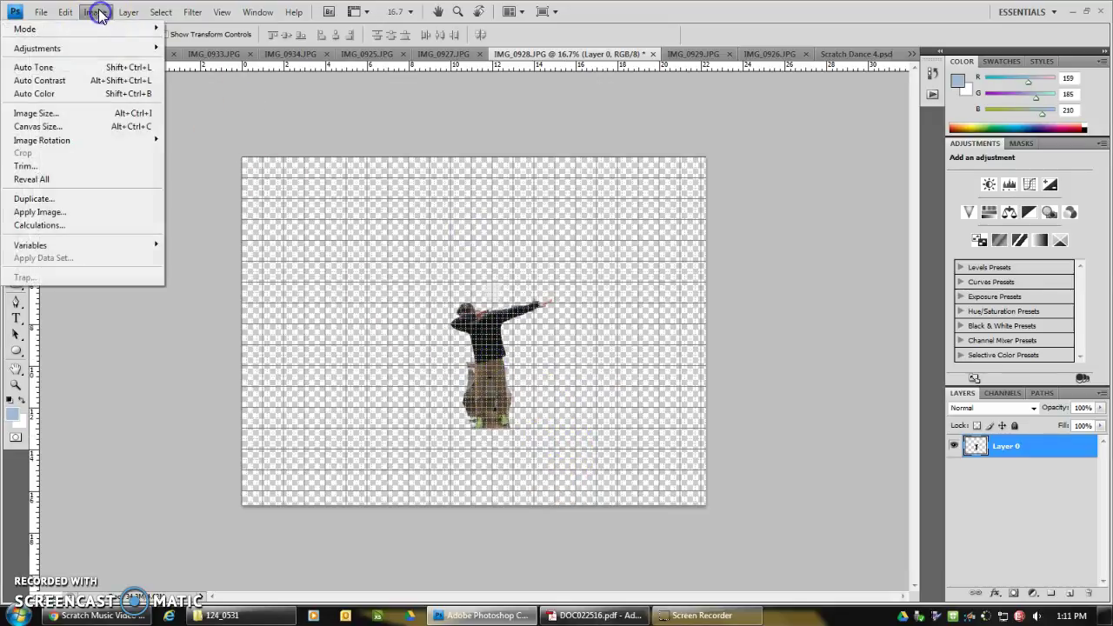
left_click(75, 126)
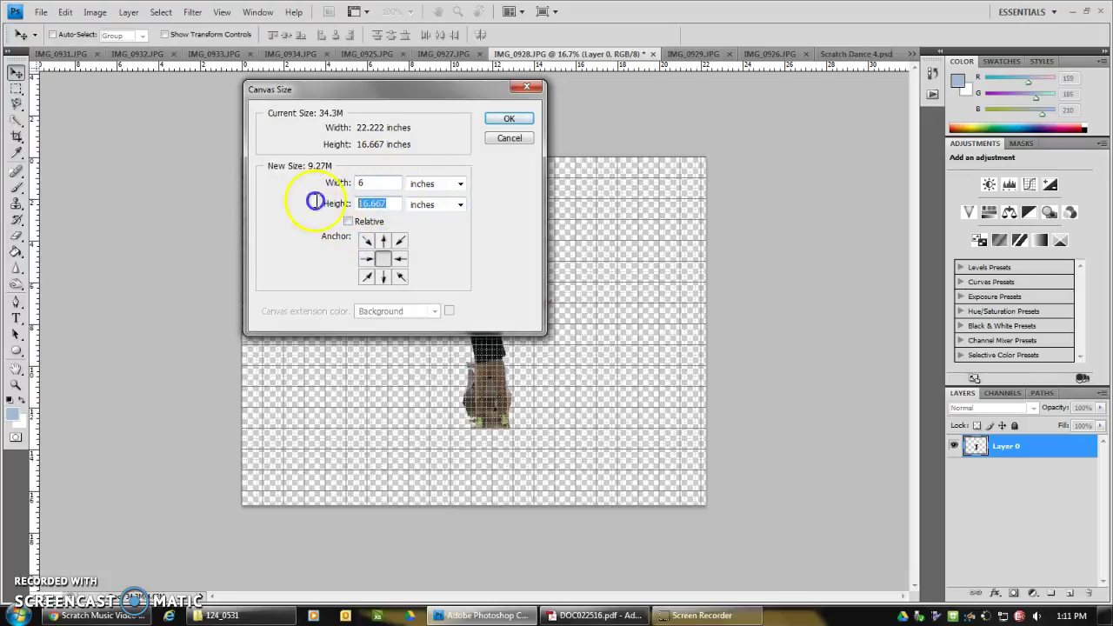
left_click(509, 118)
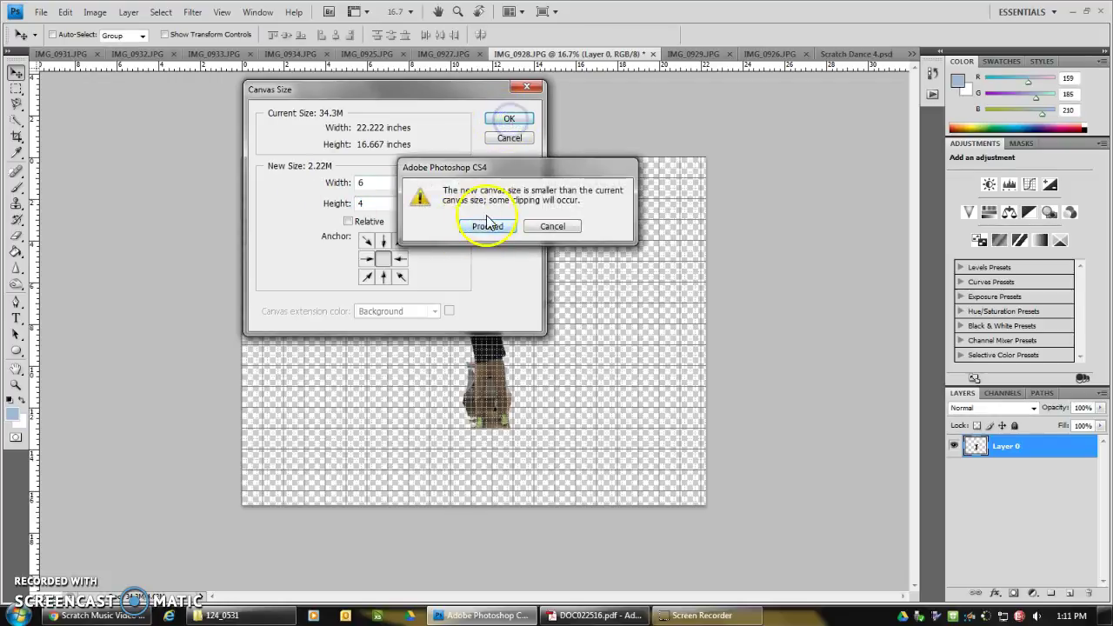
left_click(486, 224)
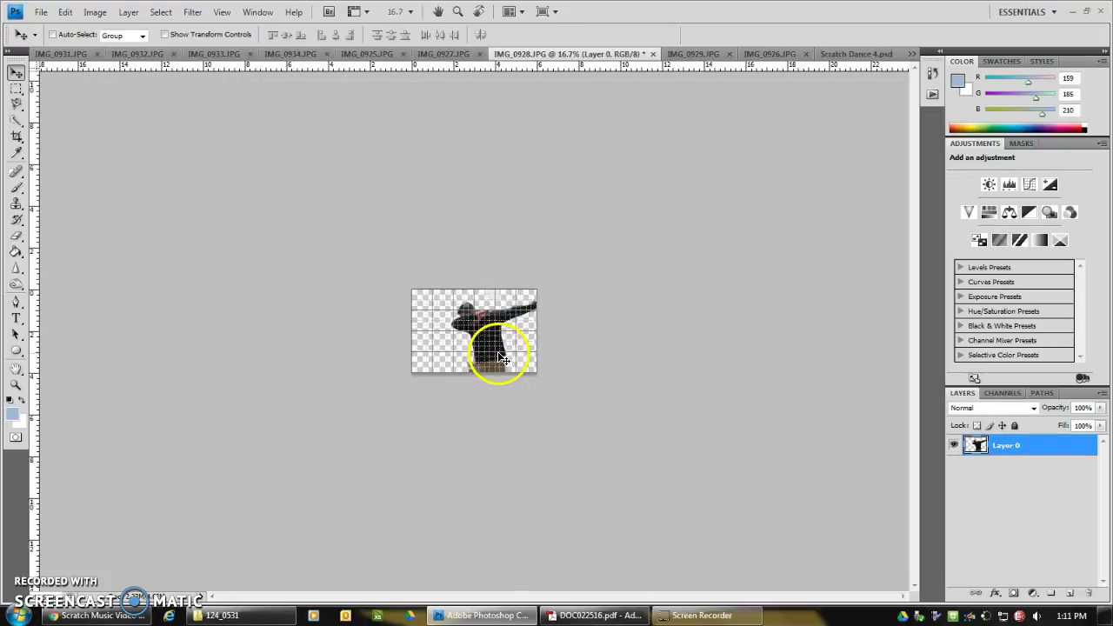
Step: Scale the man down to about 62% with Free Transform, apply it and move him fully inside the canvas
scroll(499, 351, "up", 5)
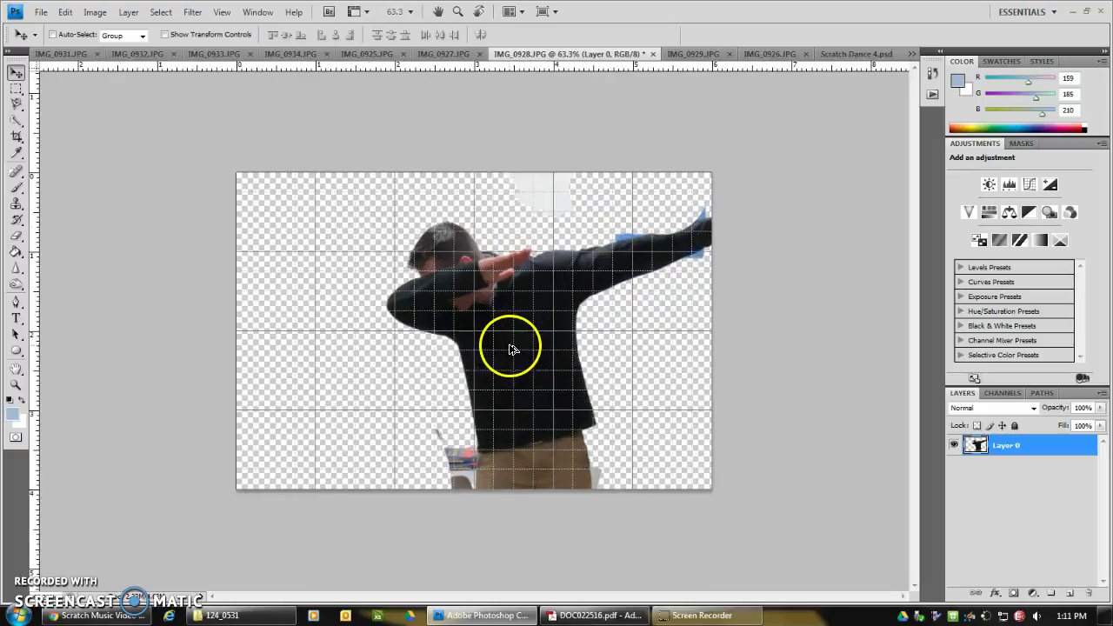
scroll(513, 349, "up", 2)
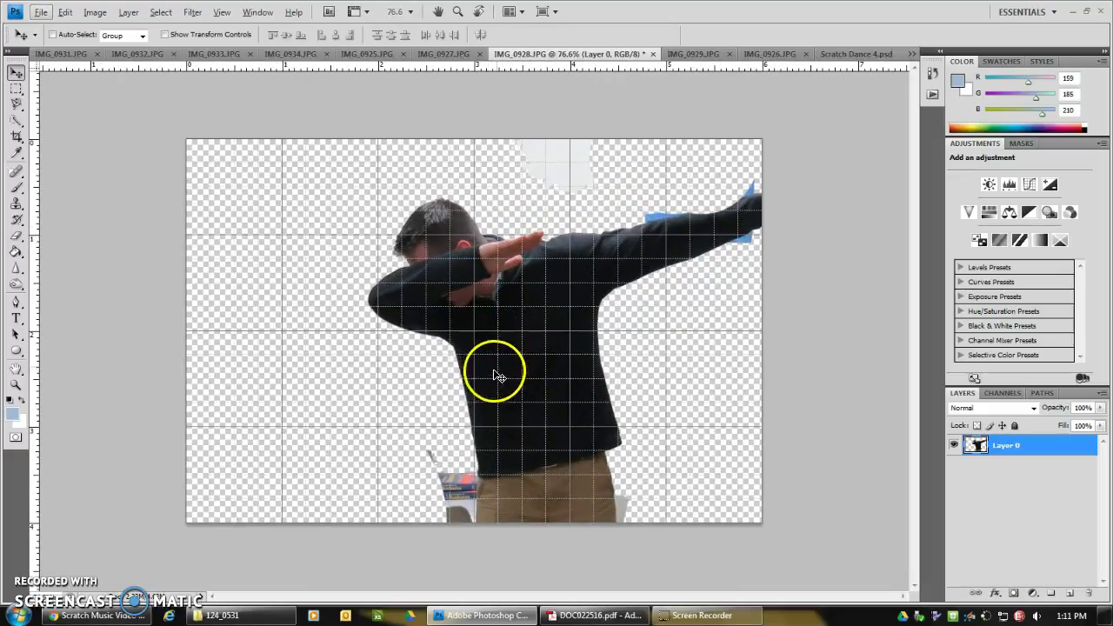
key("ctrl+t")
left_click_drag(366, 106, 557, 355)
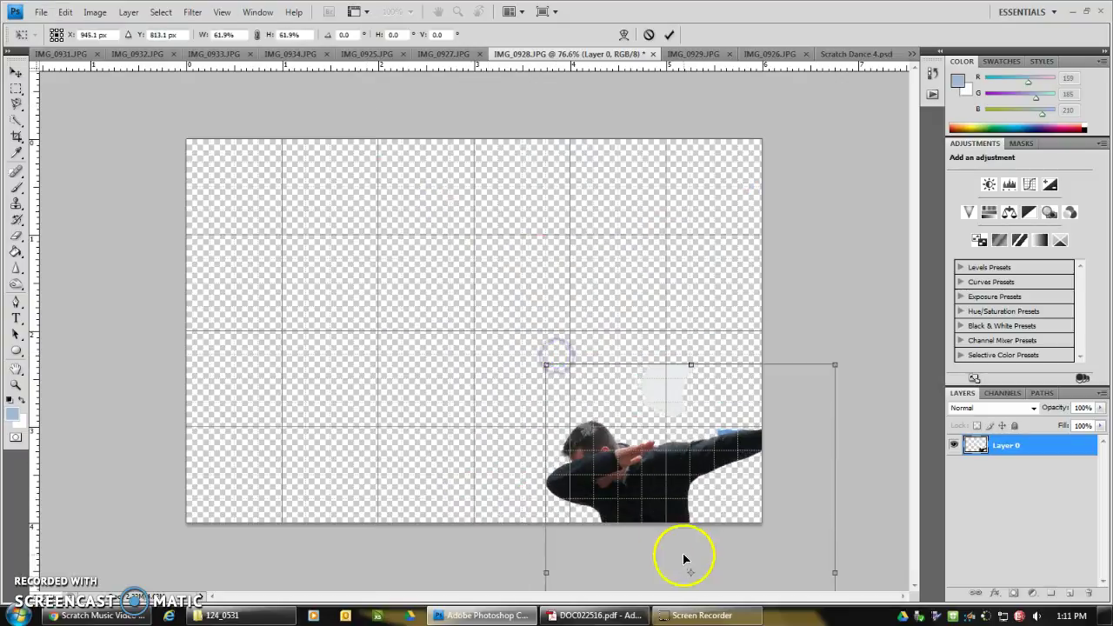
left_click(15, 71)
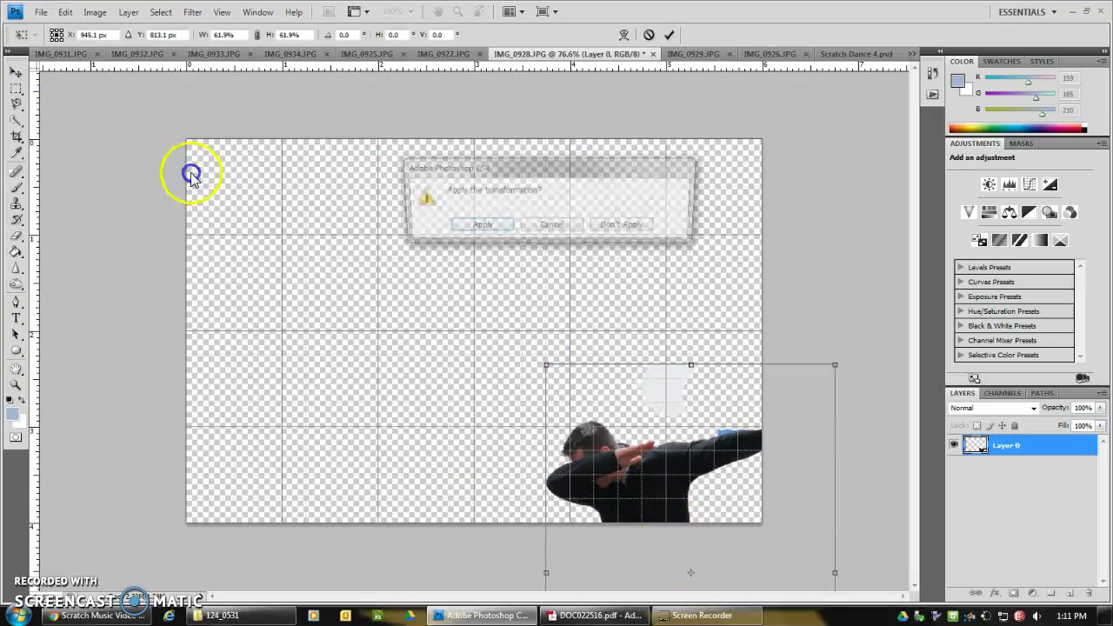
left_click(470, 226)
left_click_drag(645, 461, 473, 218)
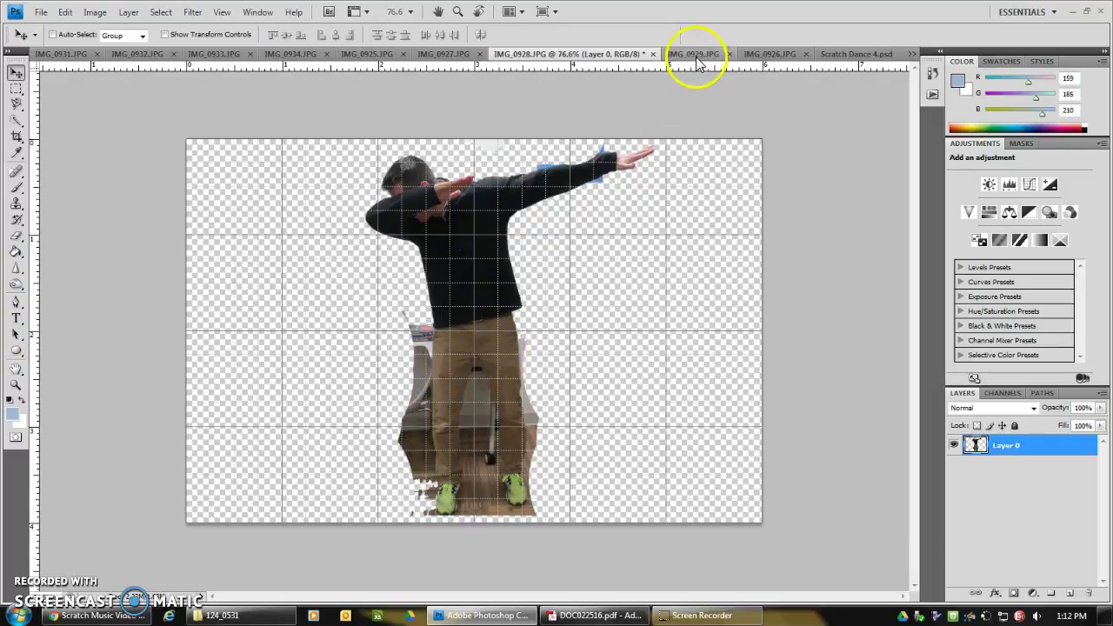
Step: Start saving the edited photo under a new name and enter Dance 2 as the file name
left_click(41, 12)
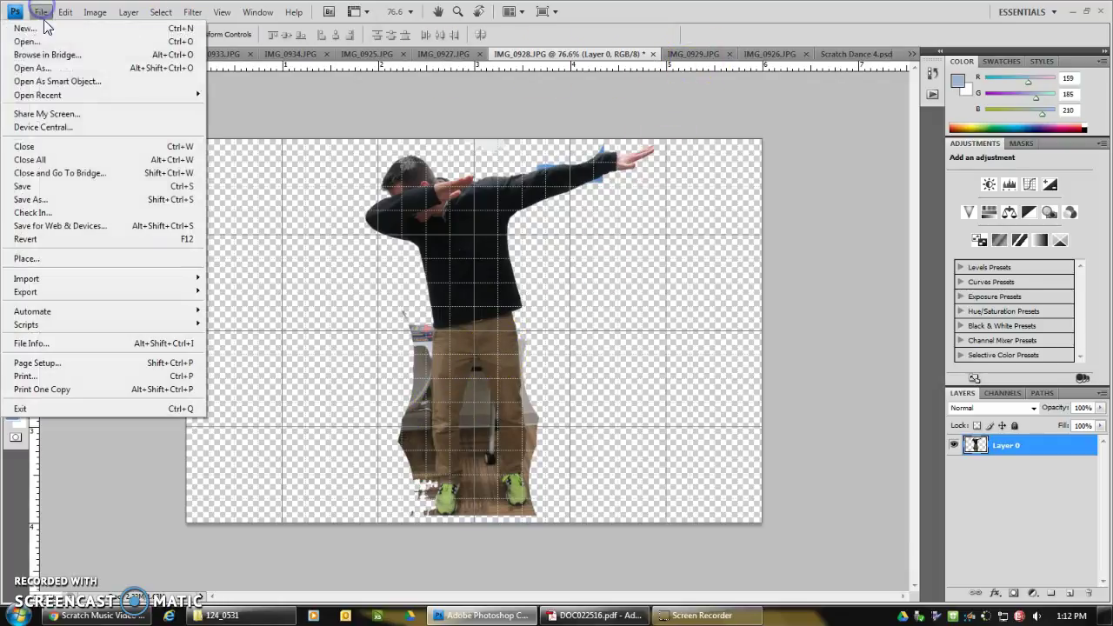
left_click(75, 201)
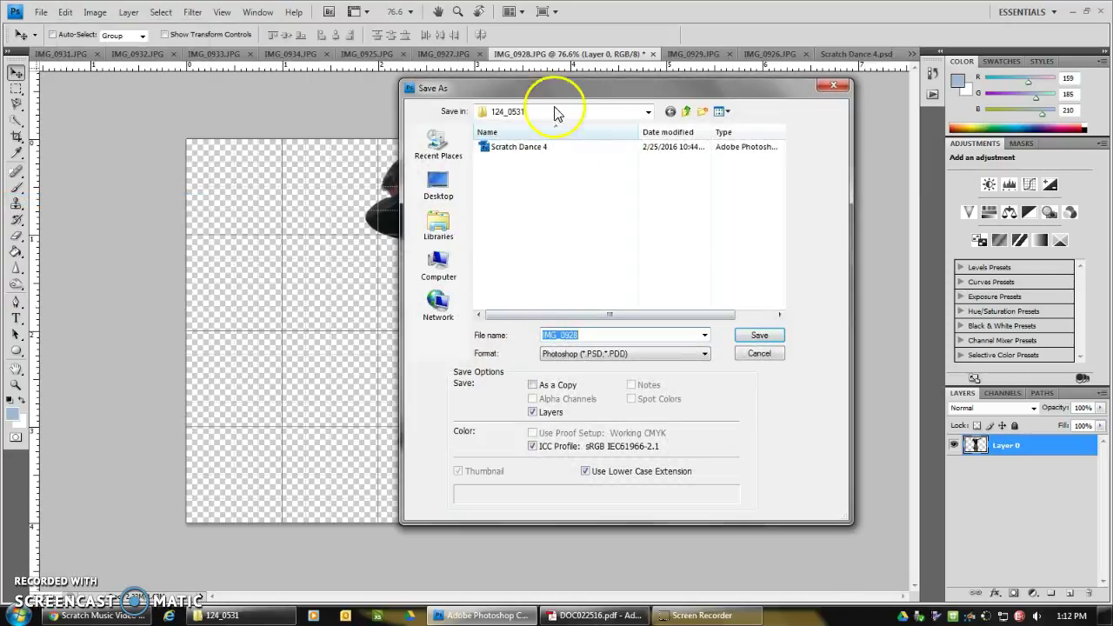
type("S")
key("BackSpace")
type("Dance 2")
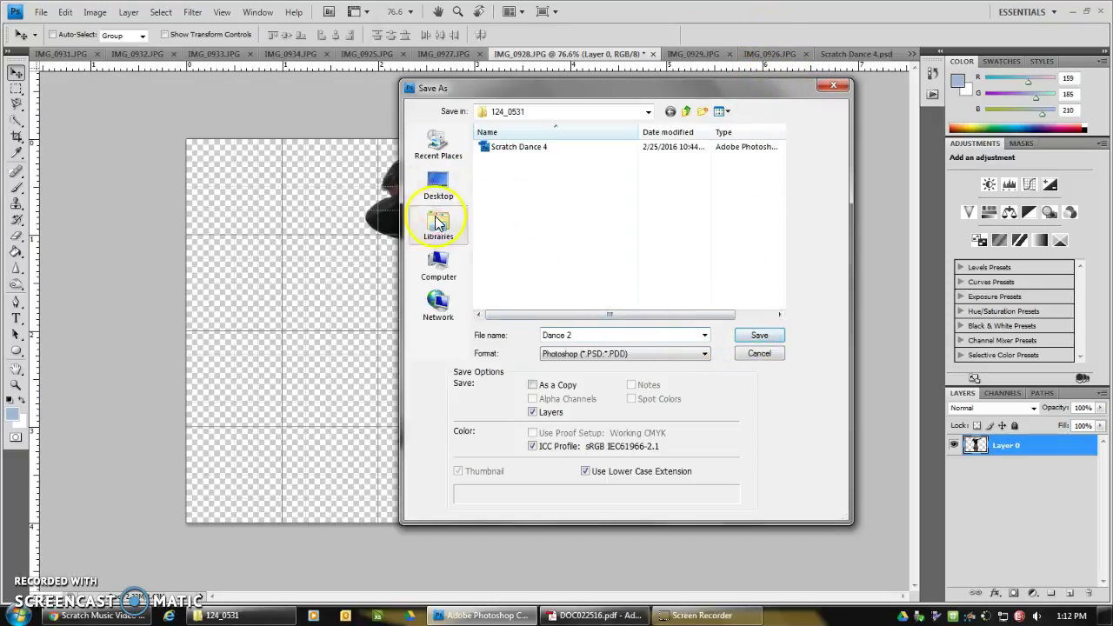
Step: Browse to the Scratch folder inside VWM Spring 2016 on the home network drive as the save location
left_click(438, 263)
left_click(684, 298)
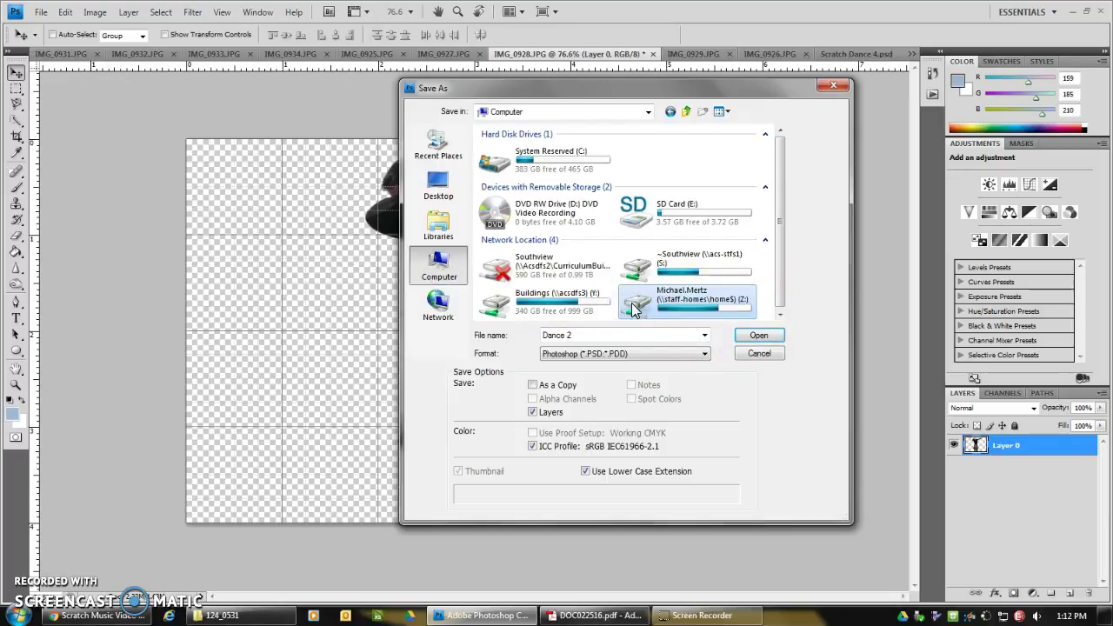
double_click(633, 309)
double_click(512, 218)
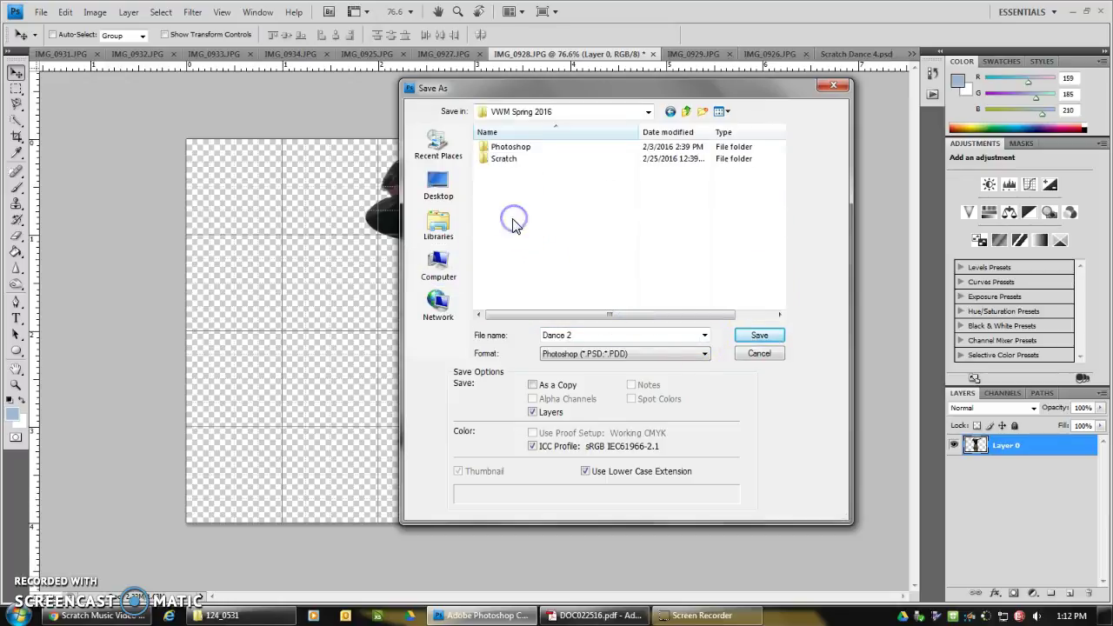
double_click(504, 159)
Step: Save Dance 2 as a JPEG in the Scratch Dance Video folder on the desktop with Medium quality 7
left_click(651, 353)
left_click(581, 442)
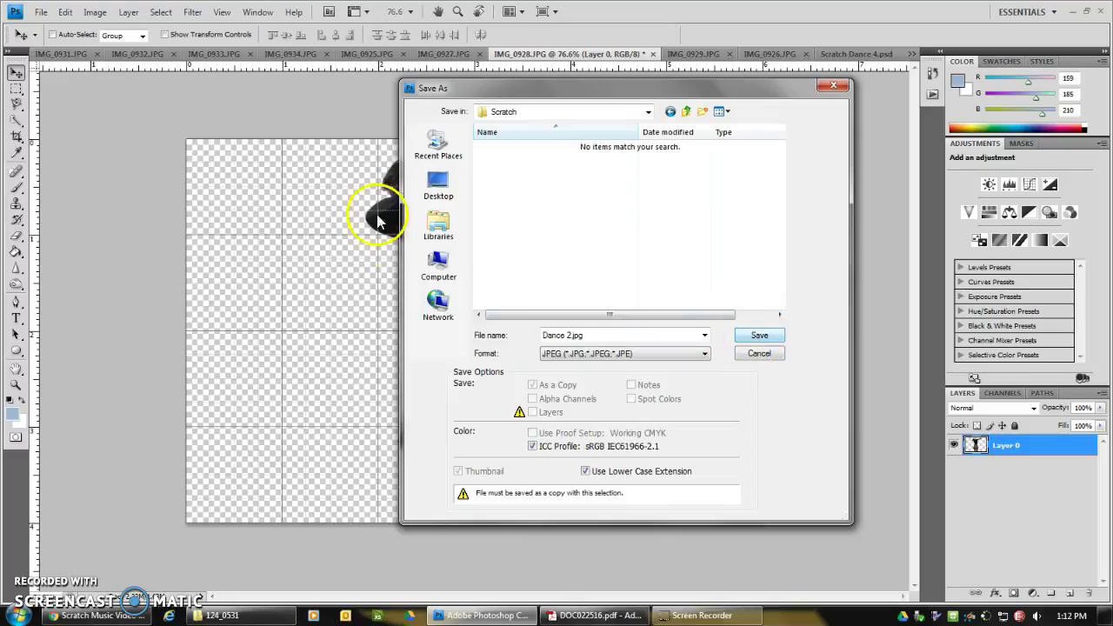
left_click(437, 184)
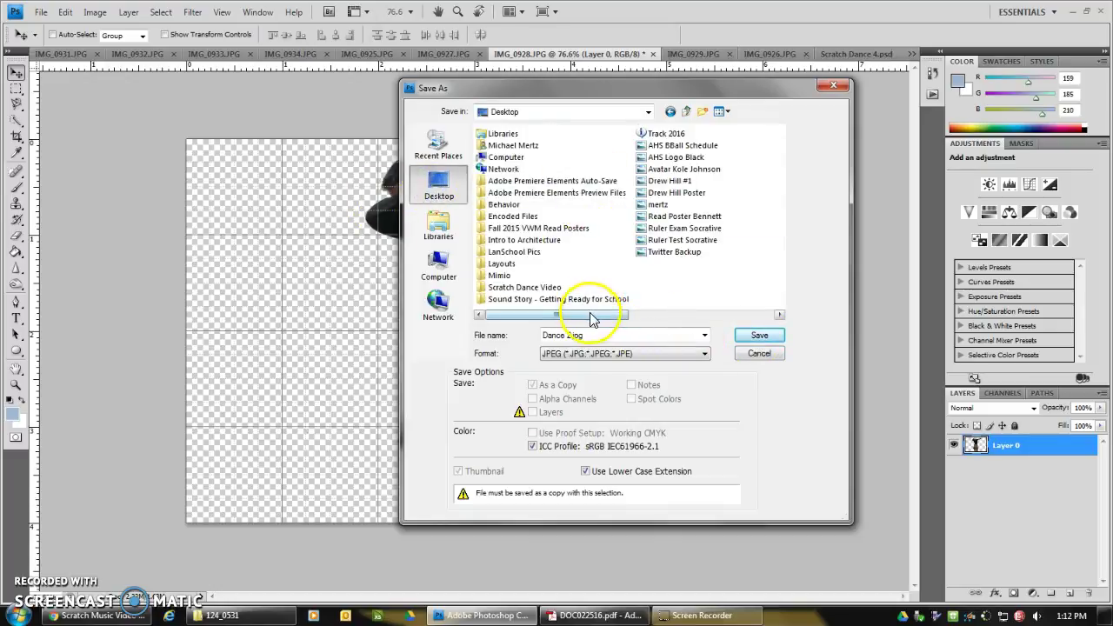
double_click(556, 287)
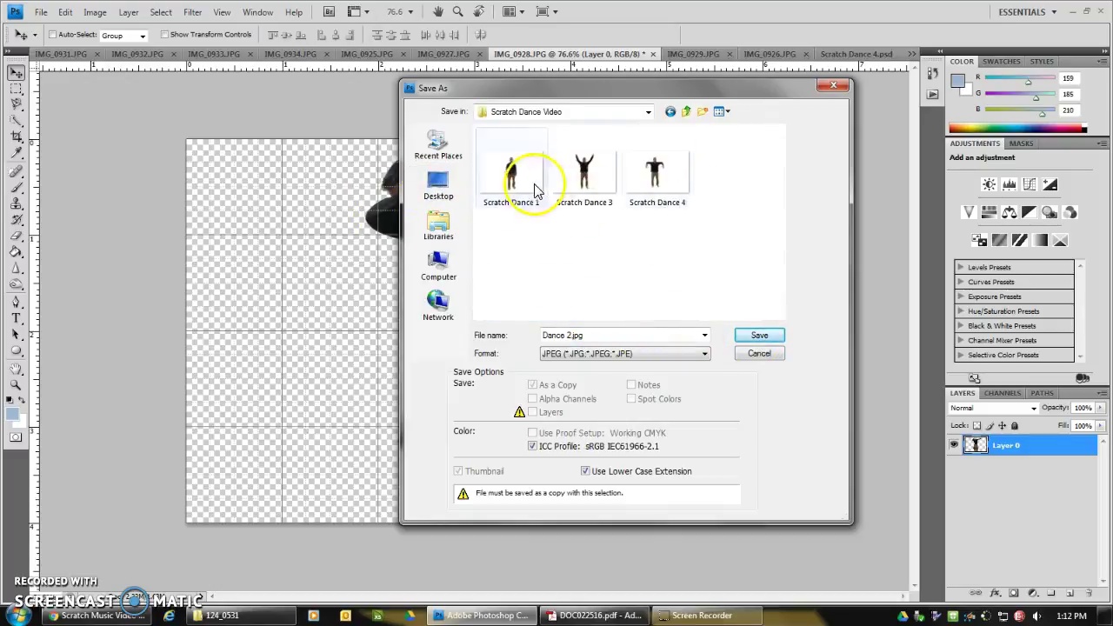
left_click(765, 336)
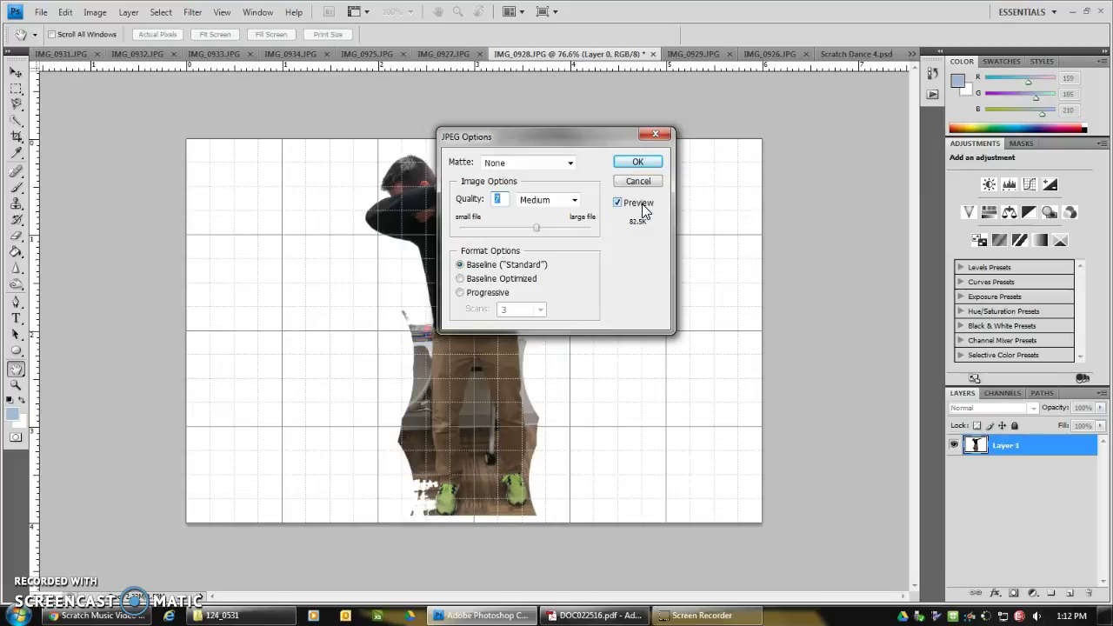
left_click(635, 163)
key("v")
left_click(576, 323)
left_click(470, 148)
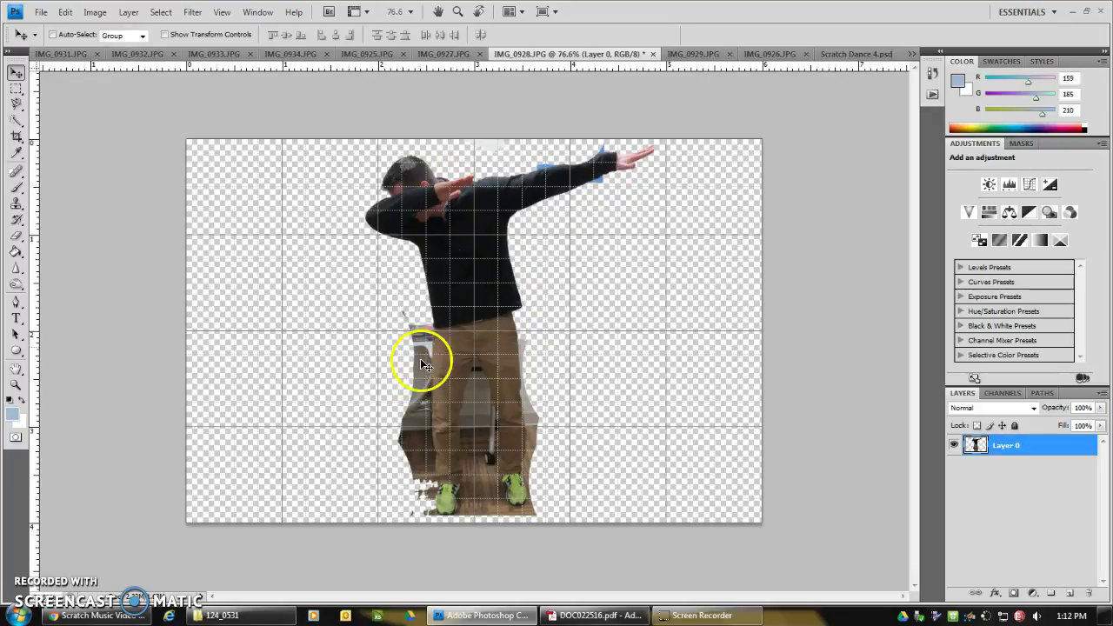
Step: Switch to the Untitled-2 Scratch project in Chrome and upload Dance 2 from the Scratch Dance Video folder as a new costume
left_click(1071, 10)
left_click(115, 600)
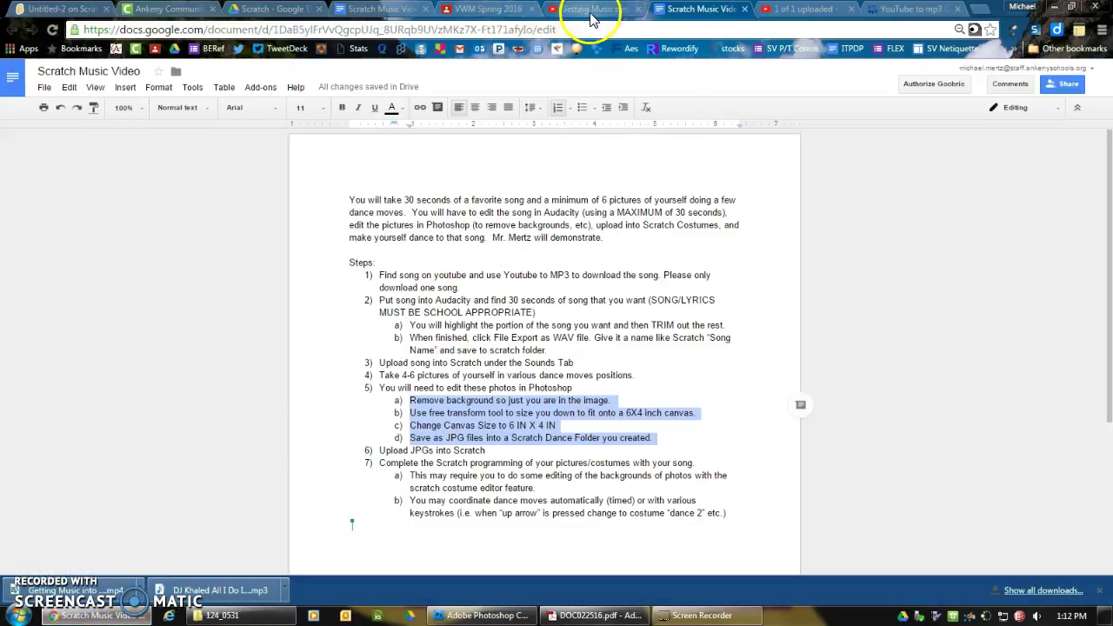
left_click(56, 10)
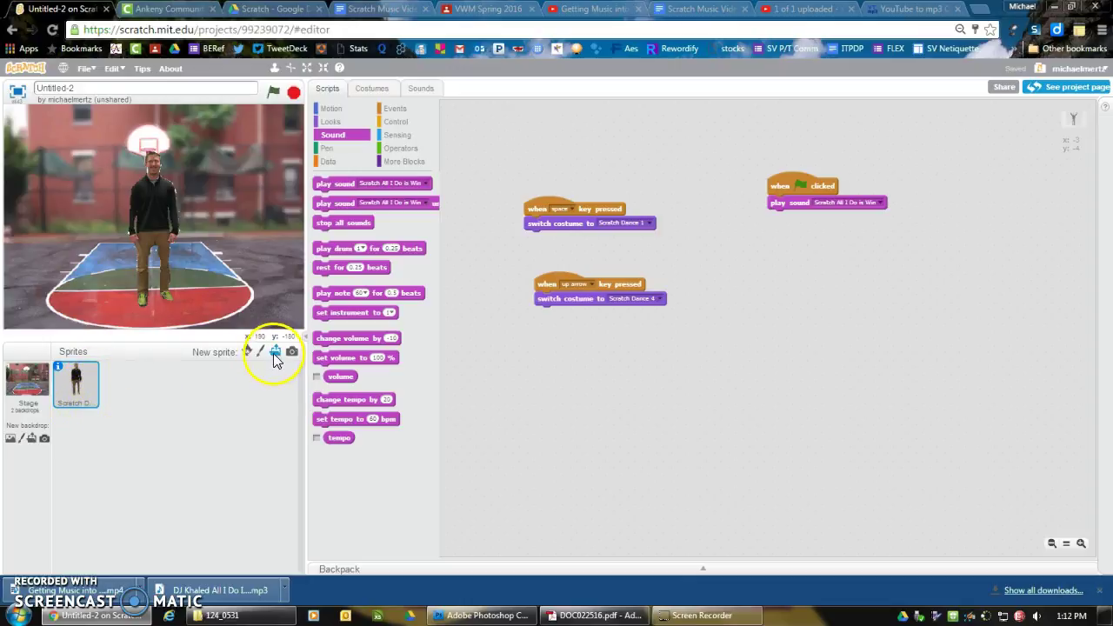
left_click(371, 89)
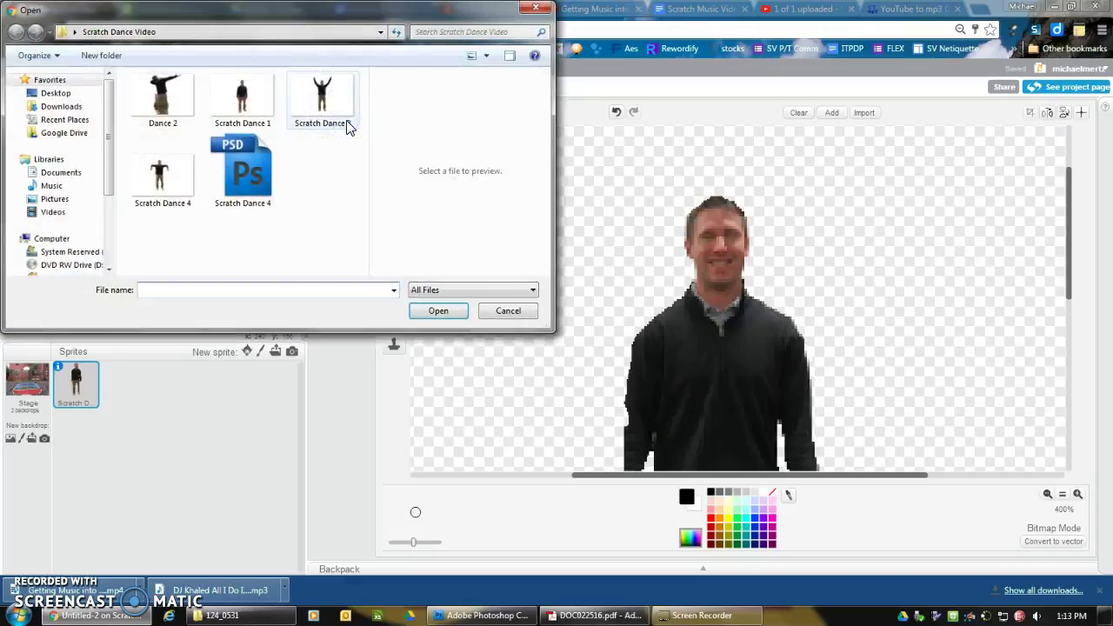
left_click(163, 103)
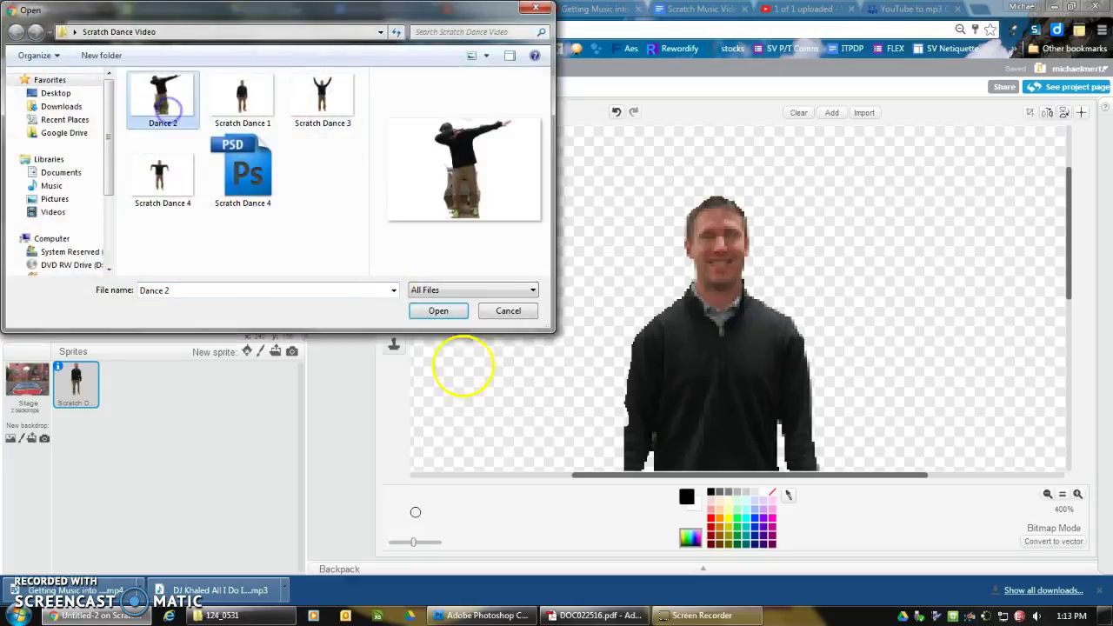
left_click(439, 311)
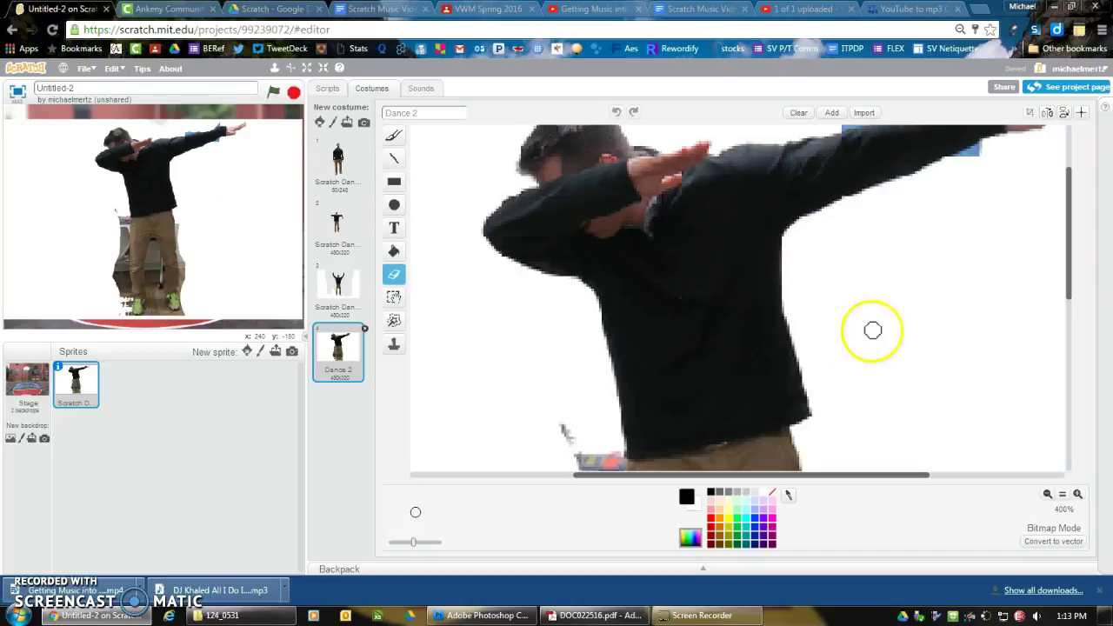
Step: Set the eraser to its widest size and erase most of the white background around the man in the Dance 2 costume
left_click(1046, 494)
left_click(1046, 494)
left_click(1078, 493)
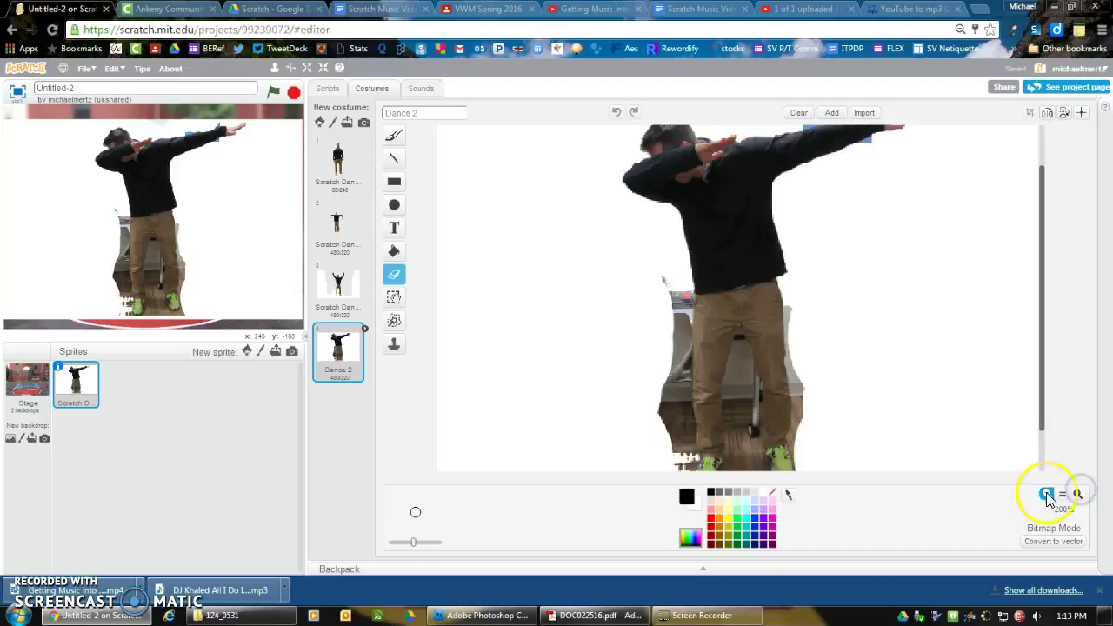
left_click(1048, 494)
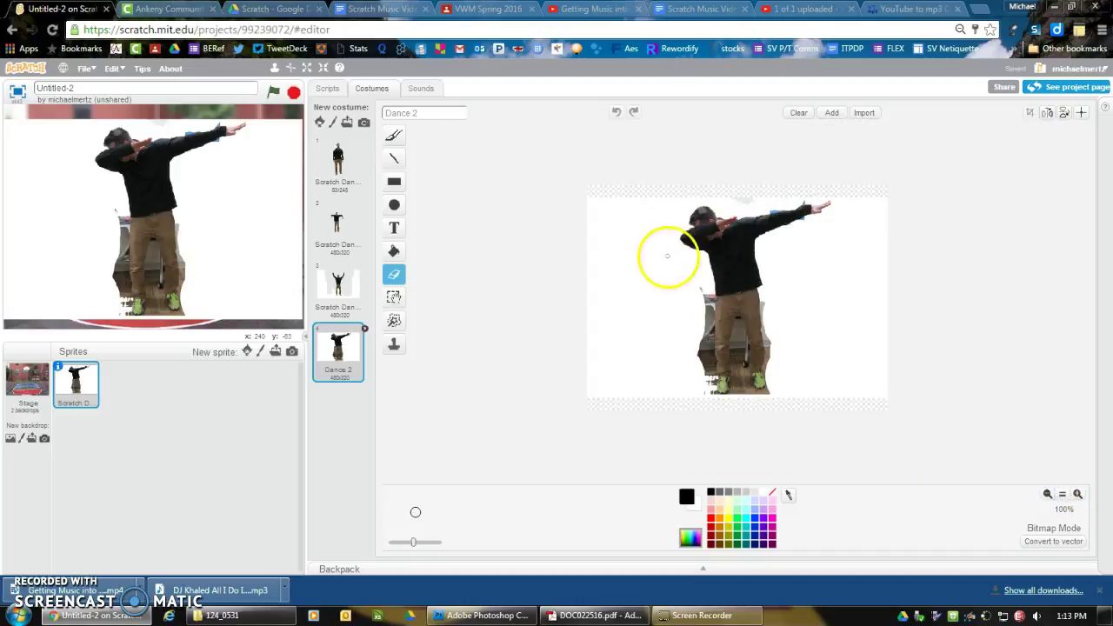
mouse_move(414, 546)
left_mouse_down()
mouse_move(450, 546)
mouse_move(438, 542)
left_mouse_up()
mouse_move(609, 409)
left_mouse_down()
mouse_move(626, 388)
mouse_move(605, 183)
mouse_move(600, 351)
mouse_move(615, 446)
mouse_move(641, 202)
mouse_move(667, 395)
mouse_move(685, 372)
mouse_move(687, 295)
mouse_move(659, 257)
mouse_move(654, 220)
mouse_move(685, 186)
mouse_move(750, 190)
left_mouse_up()
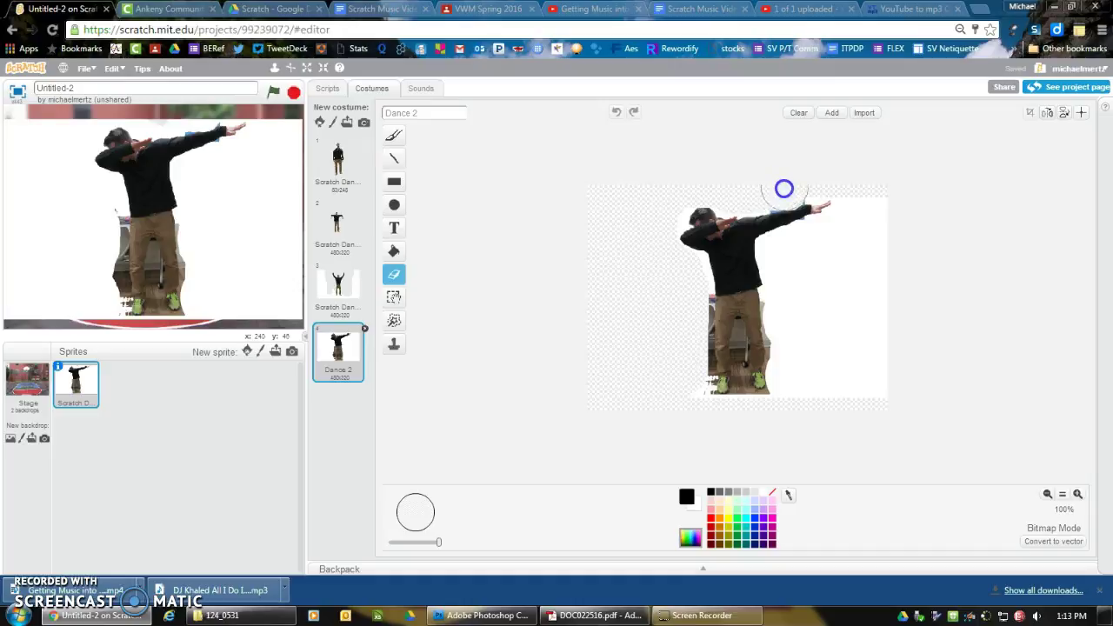
mouse_move(841, 185)
left_mouse_down()
mouse_move(918, 200)
mouse_move(881, 201)
mouse_move(831, 277)
mouse_move(809, 404)
mouse_move(784, 258)
mouse_move(844, 233)
mouse_move(864, 208)
mouse_move(883, 296)
mouse_move(850, 400)
mouse_move(841, 382)
mouse_move(819, 445)
mouse_move(793, 393)
mouse_move(794, 365)
mouse_move(777, 423)
mouse_move(710, 423)
mouse_move(678, 405)
mouse_move(687, 273)
mouse_move(677, 274)
mouse_move(621, 422)
mouse_move(606, 367)
mouse_move(627, 257)
mouse_move(595, 197)
mouse_move(593, 319)
mouse_move(607, 345)
mouse_move(651, 248)
mouse_move(659, 213)
left_mouse_up()
key("ctrl+z")
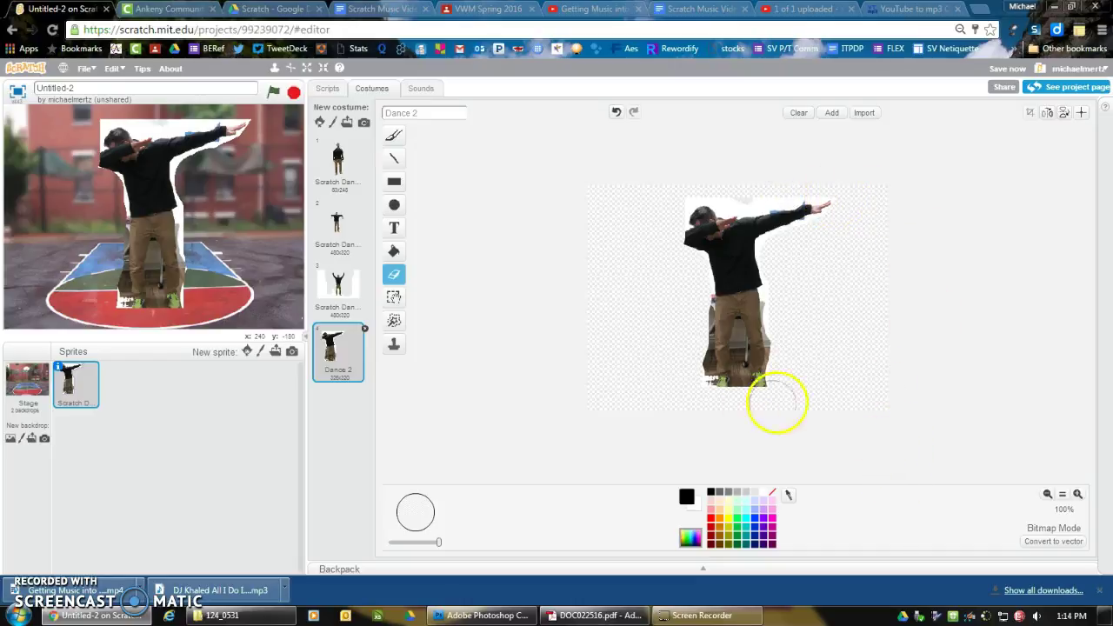
Step: Narrow the eraser and erase the leftover background between the man's legs
left_click_drag(438, 541, 412, 541)
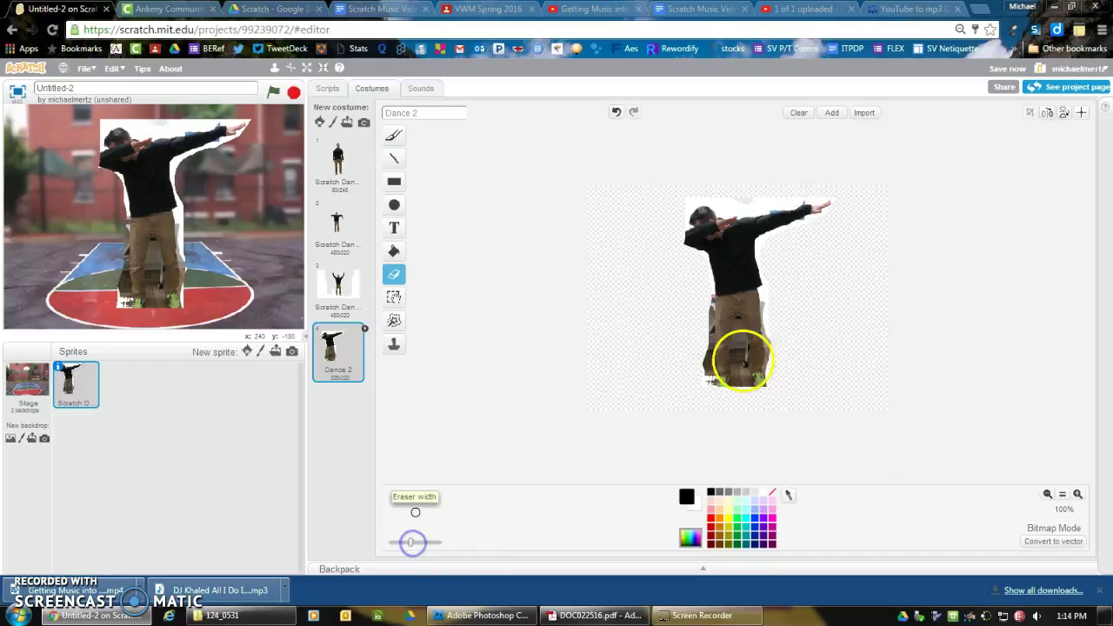
left_click_drag(737, 332, 740, 361)
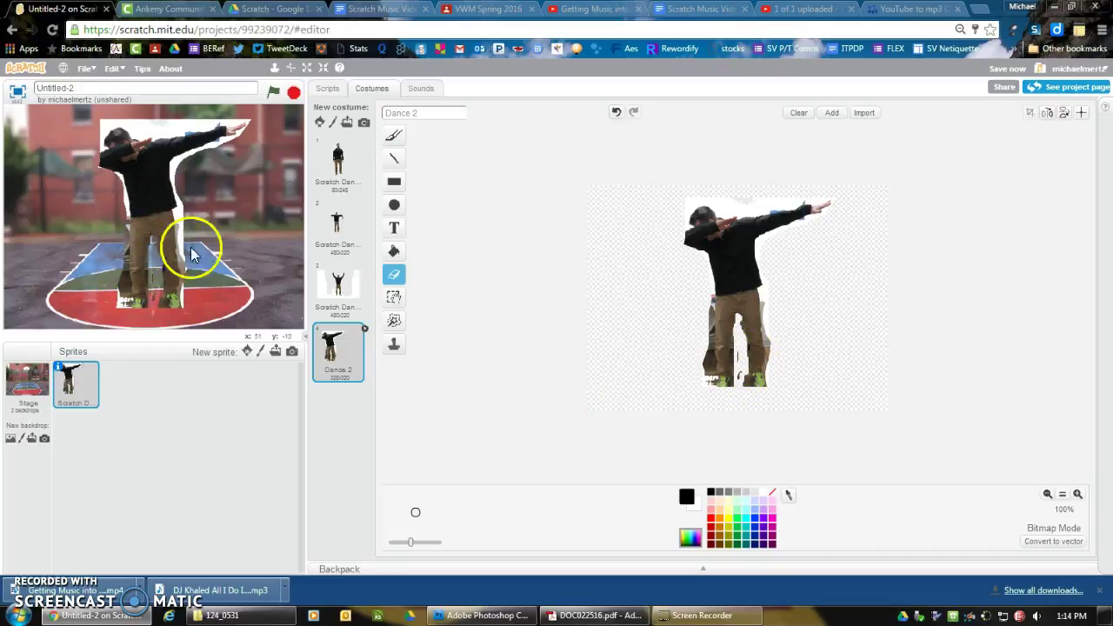
Step: Review the sprite's scripts and uploaded sound, and run the project to test the song and costume switching
left_click(327, 90)
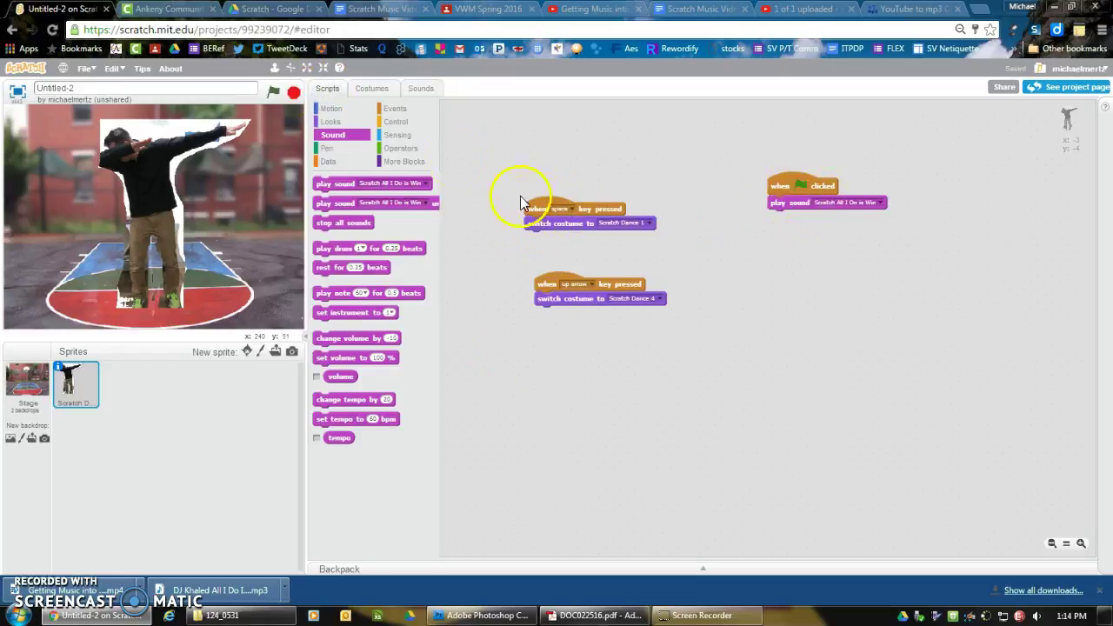
left_click(422, 89)
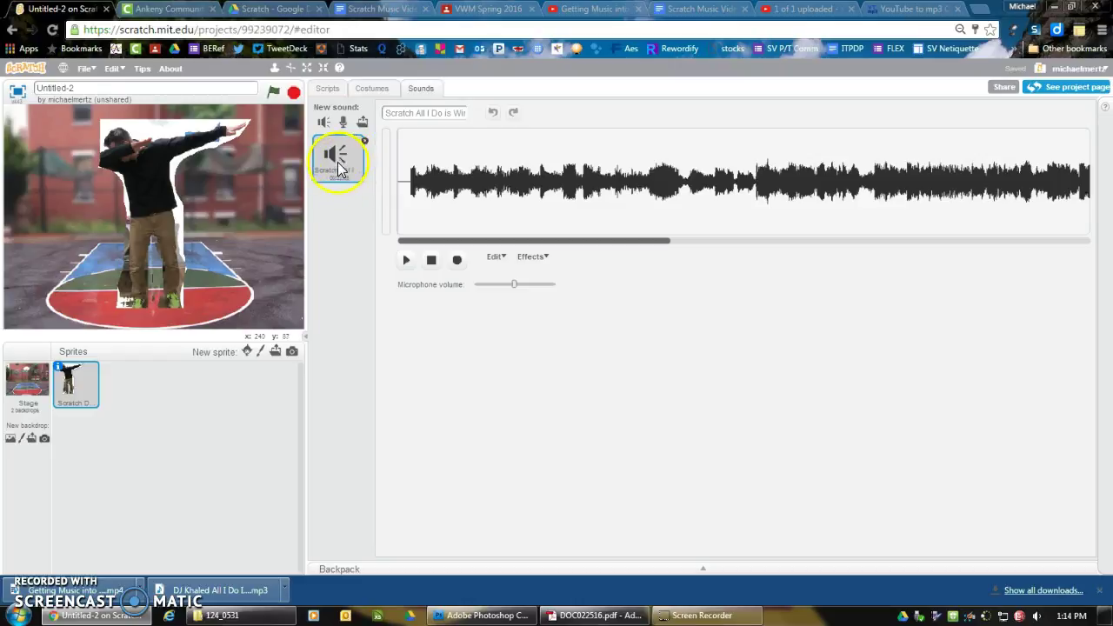
left_click(327, 89)
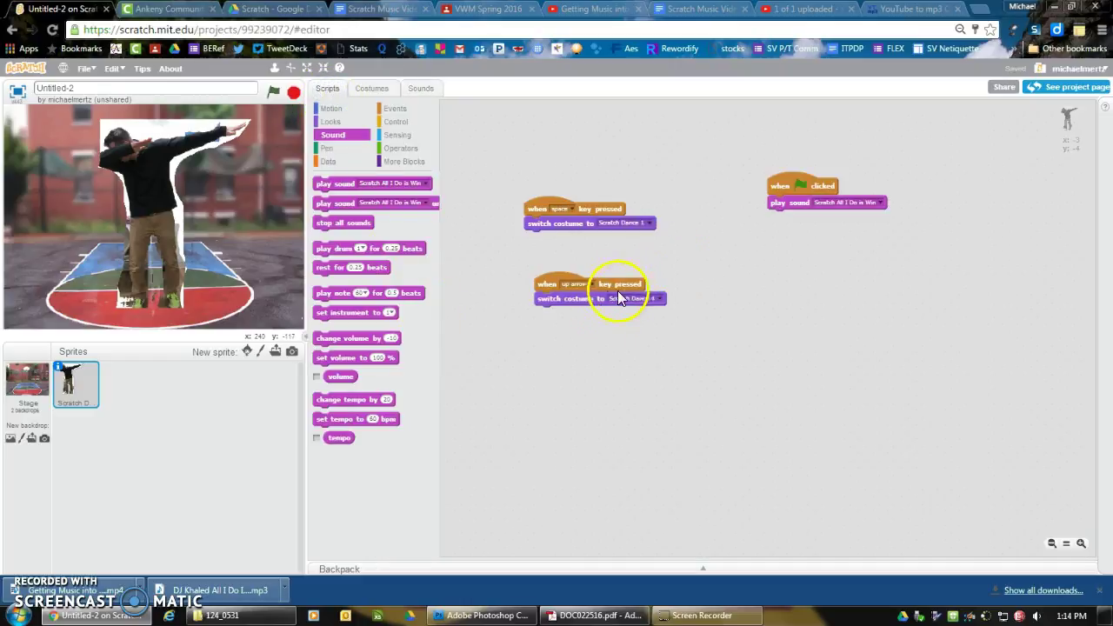
left_click(272, 92)
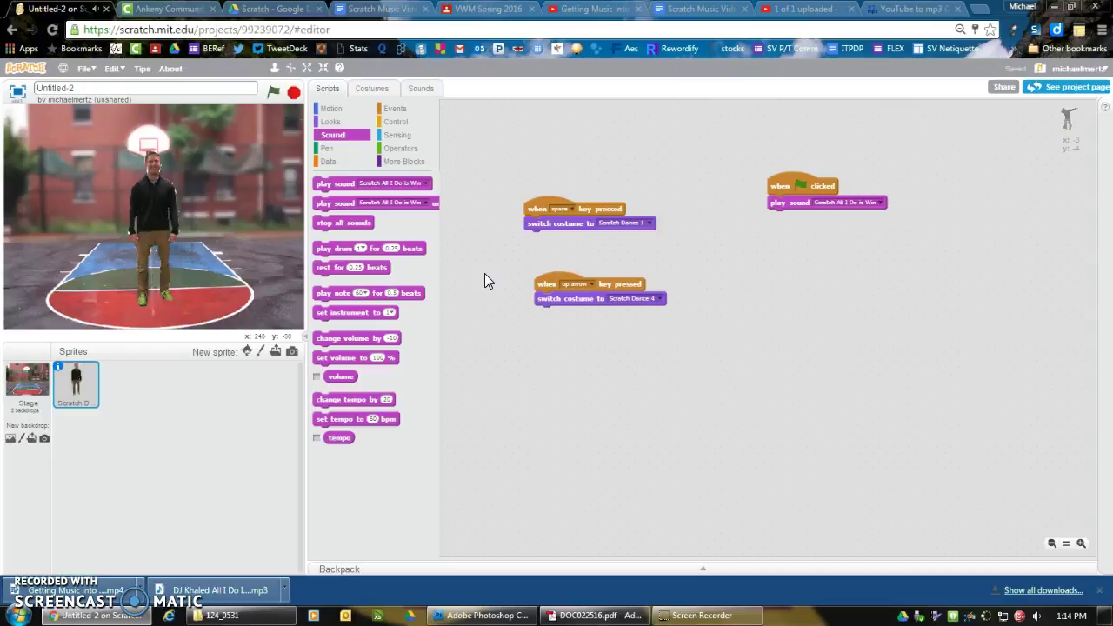
left_click(272, 93)
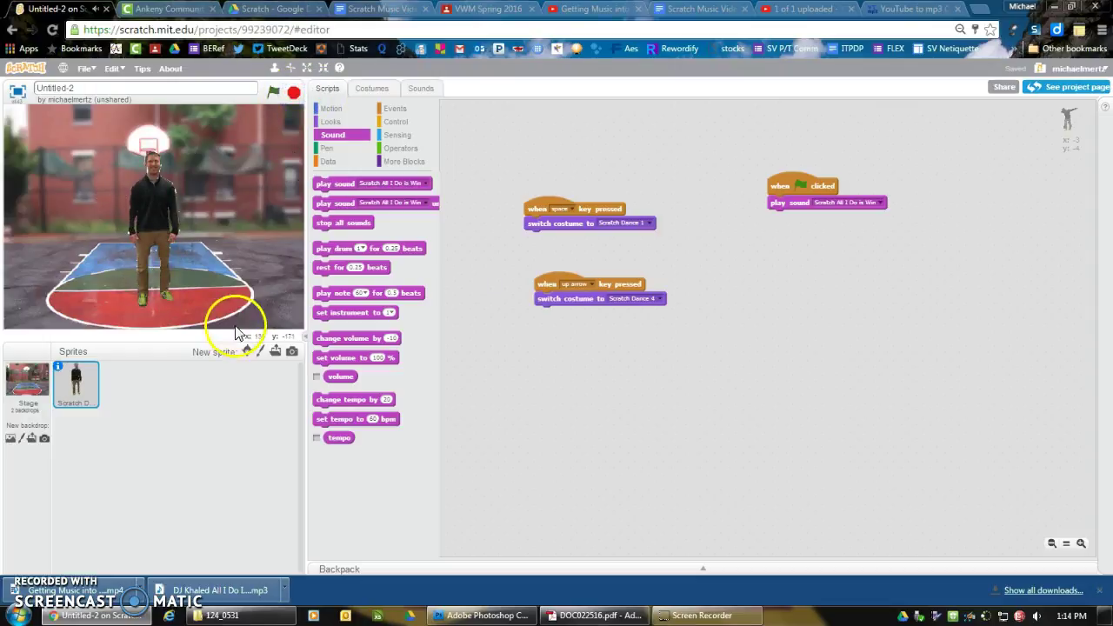